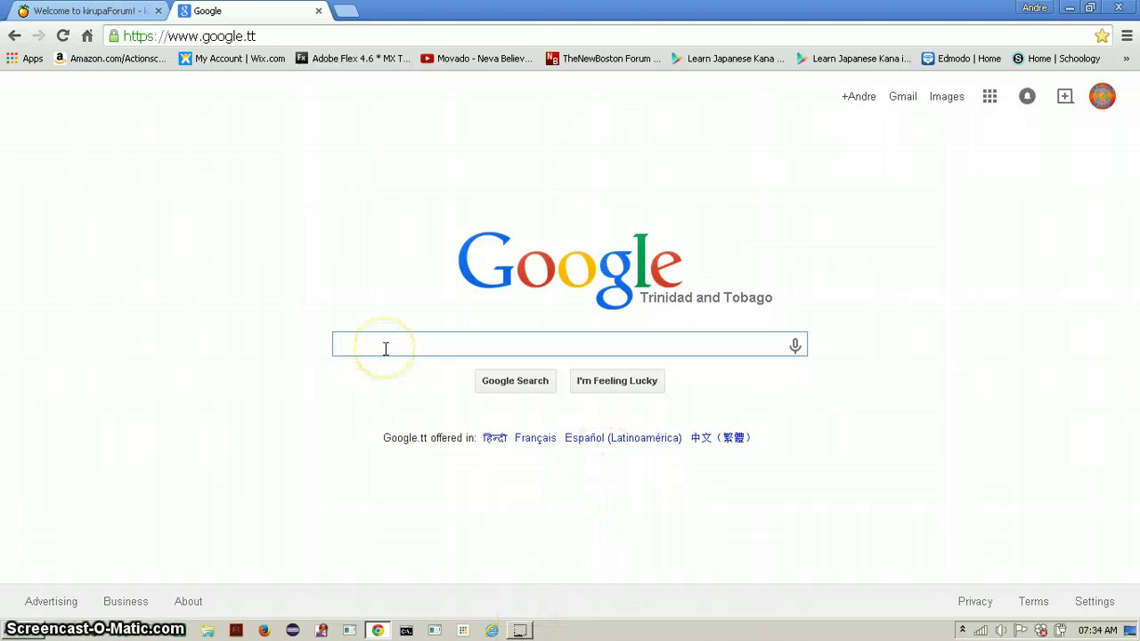
Step: Search Google for smartfoxserver and open the smartfoxserver.com home page result
type("smart")
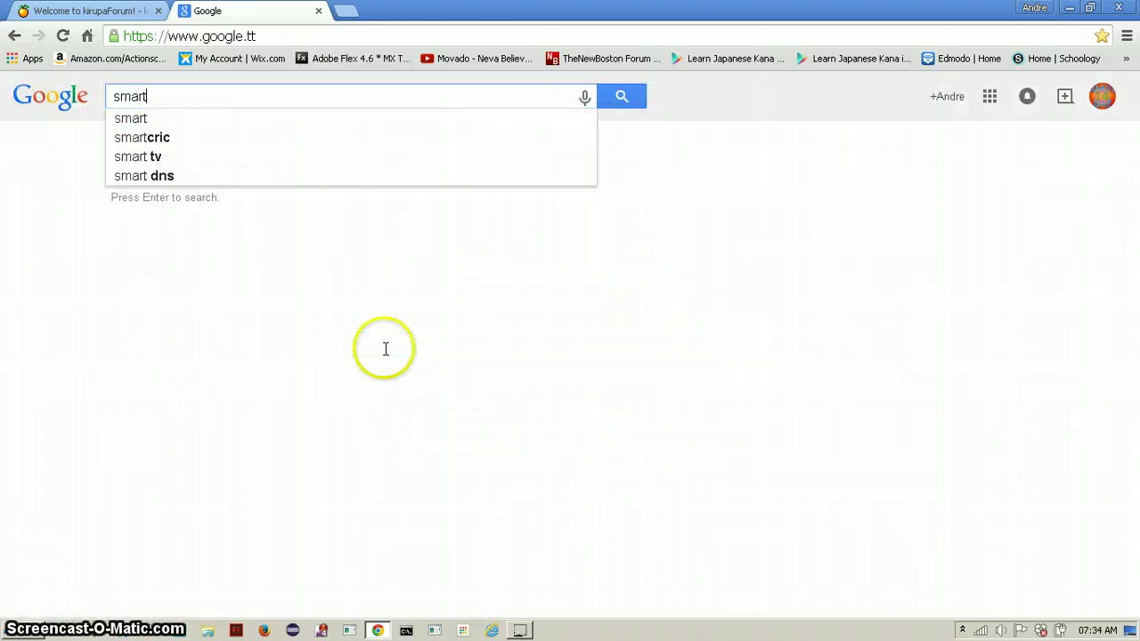
type("foxsev")
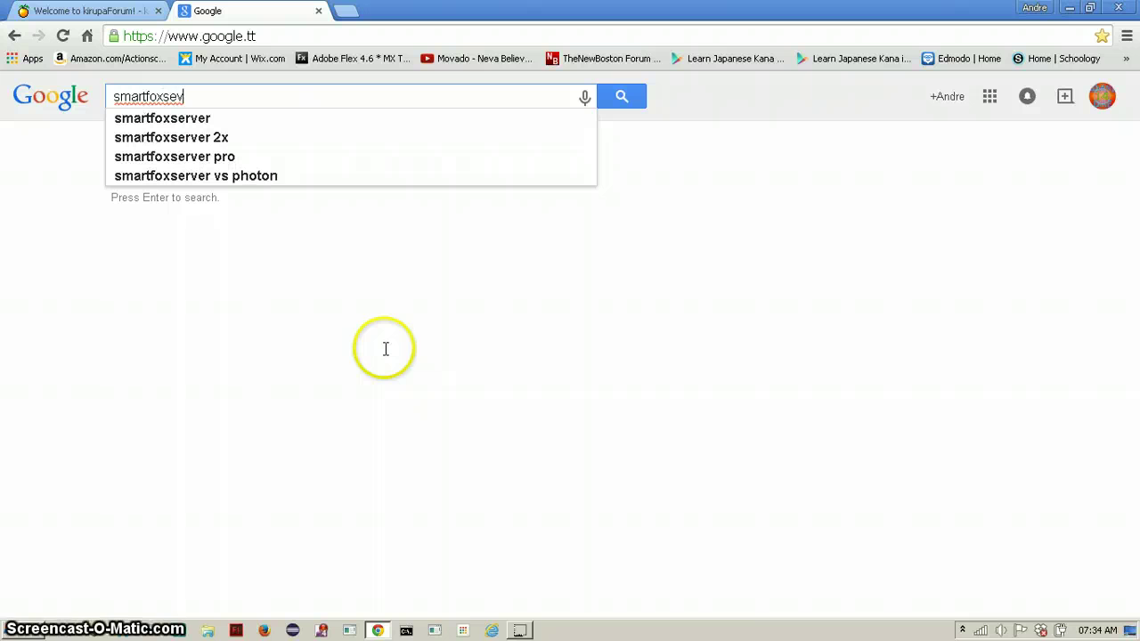
key("BackSpace")
type("rver")
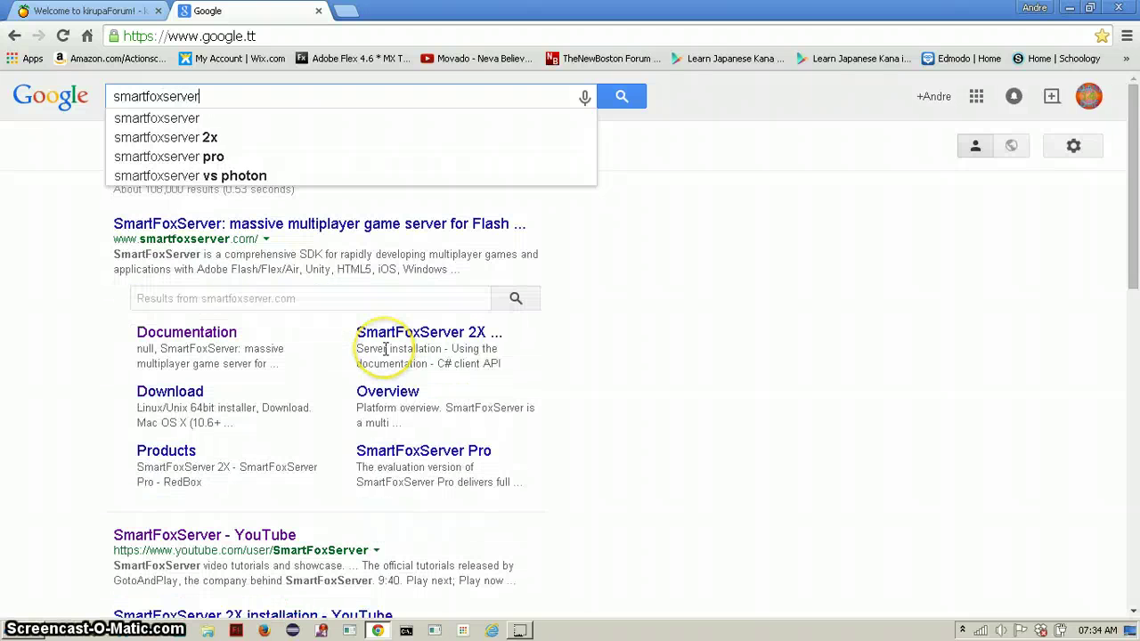
left_click(184, 230)
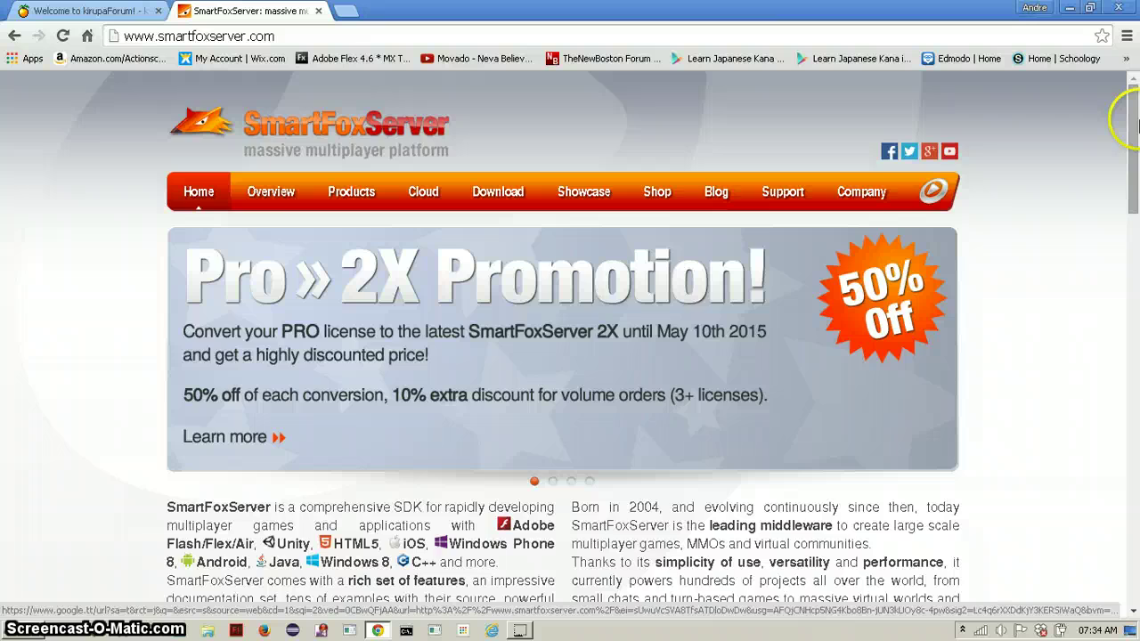
left_click_drag(1135, 122, 1108, 93)
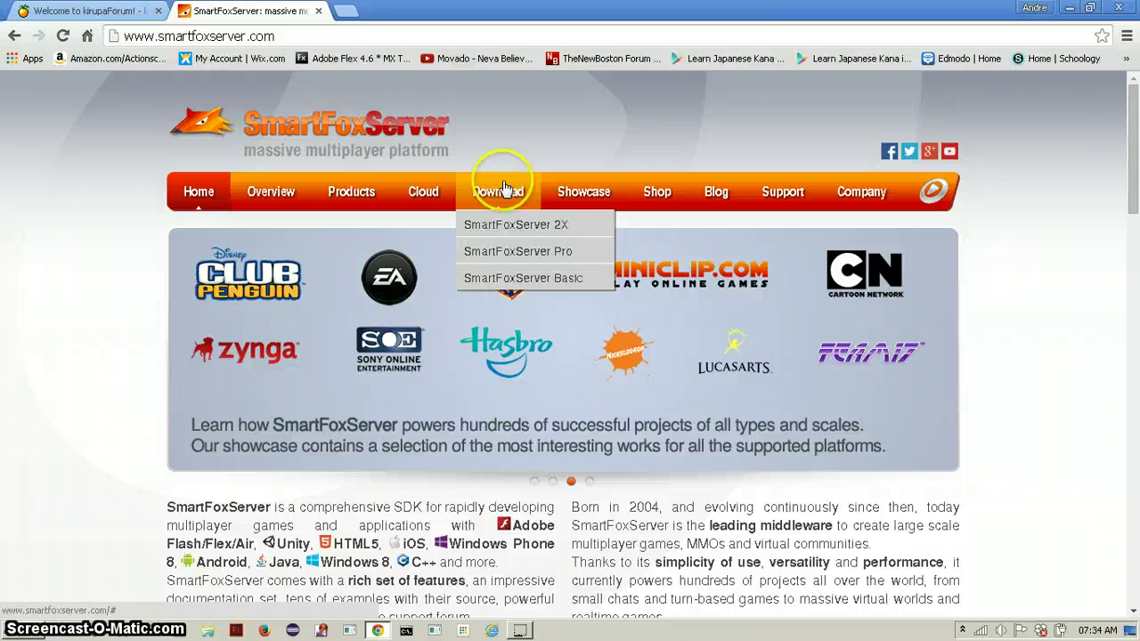
mouse_move(436, 196)
left_click(494, 192)
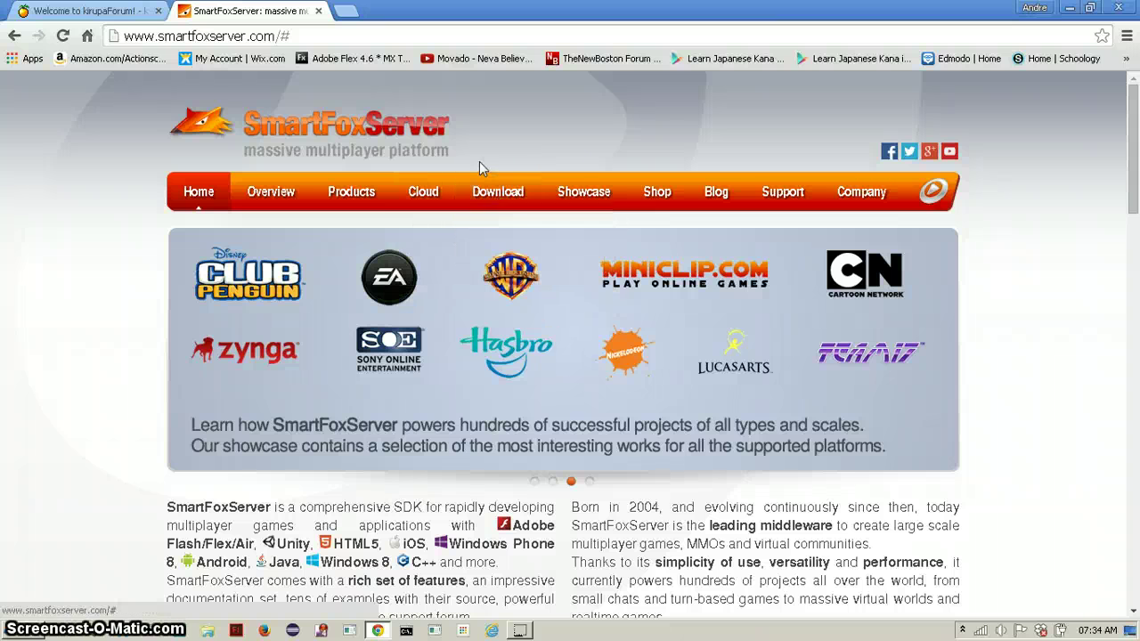
mouse_move(574, 198)
mouse_move(503, 215)
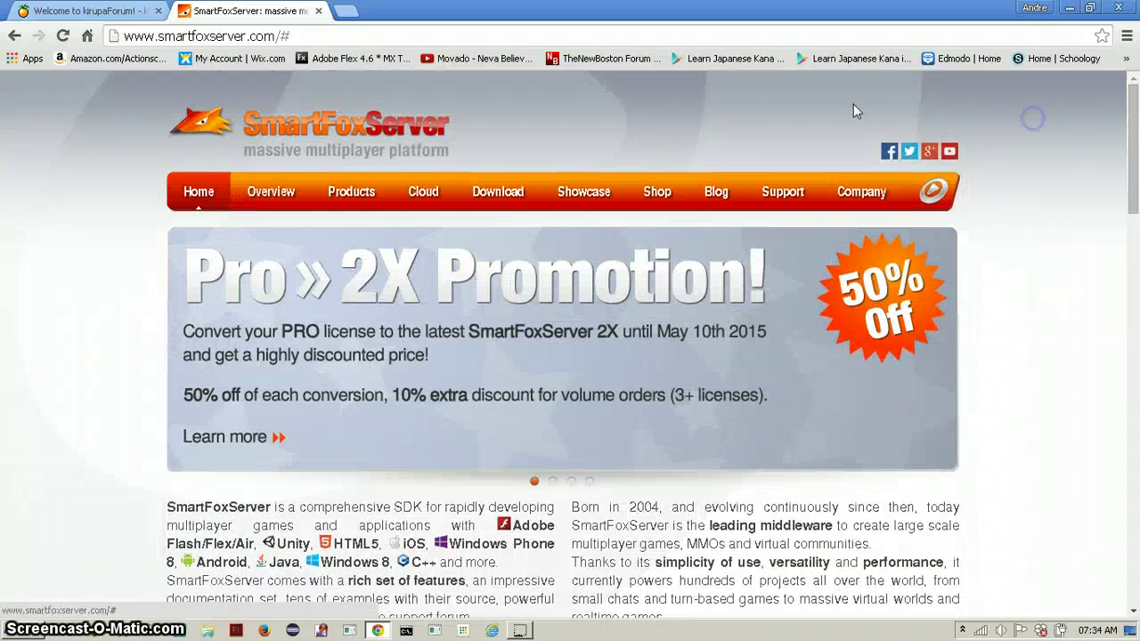
Step: Open the SmartFoxServer products page from the Products menu
mouse_move(353, 201)
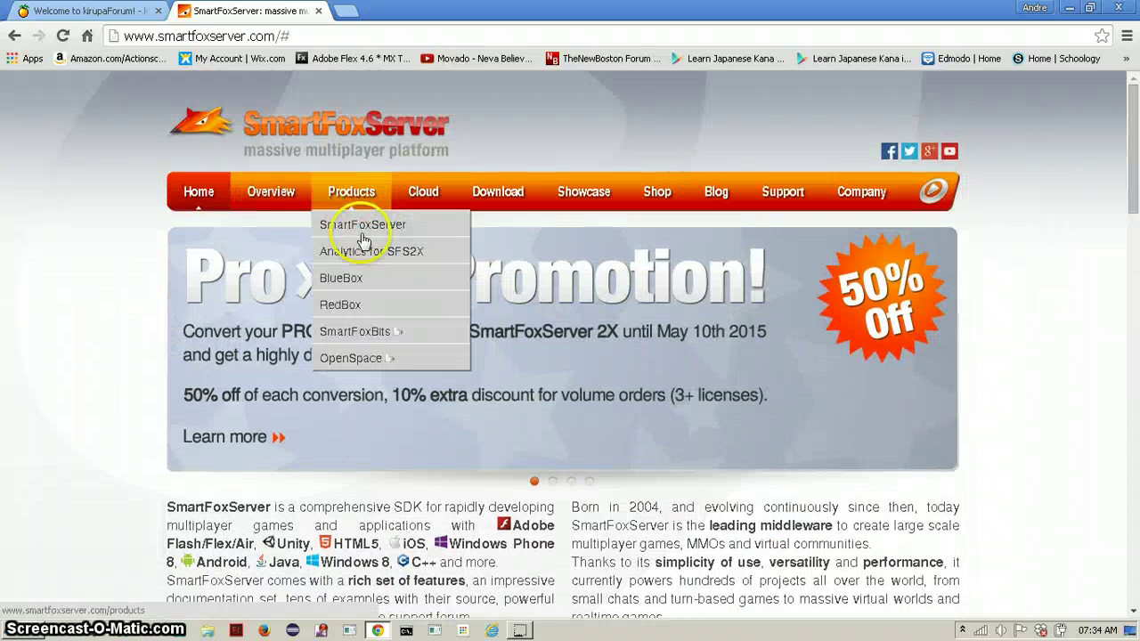
left_click(361, 228)
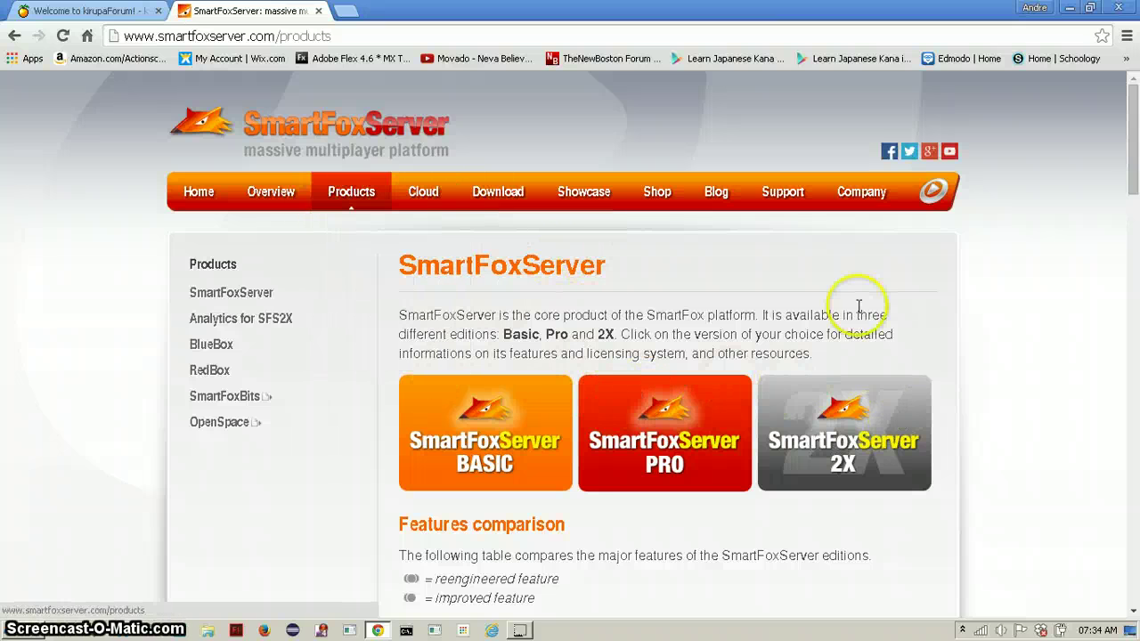
left_click_drag(1129, 184, 1041, 159)
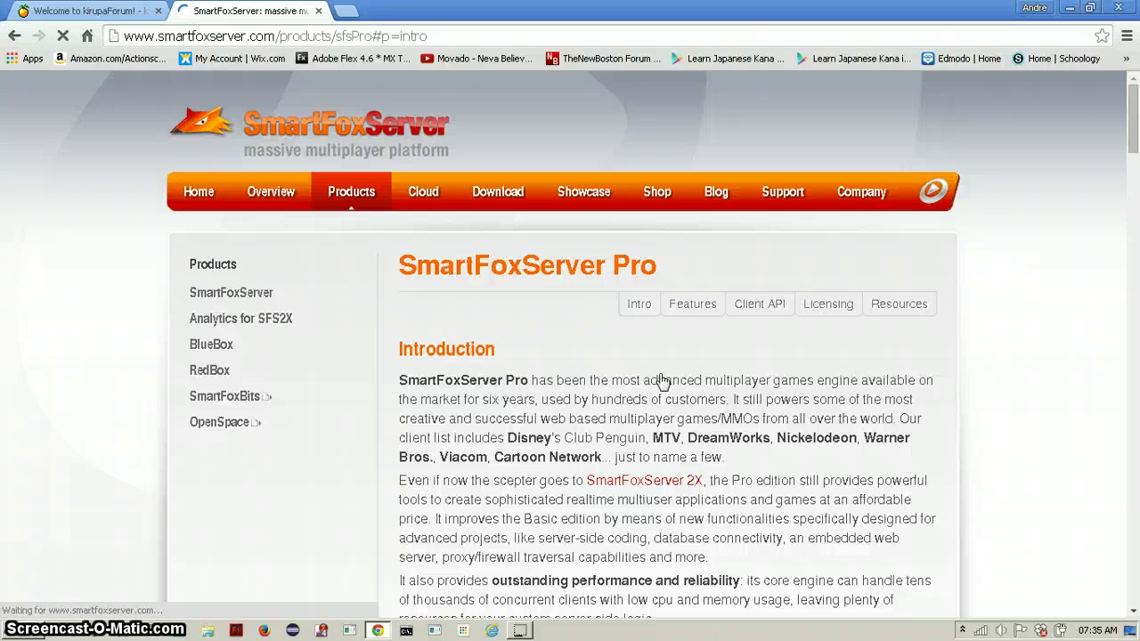
left_click_drag(1136, 180, 1112, 247)
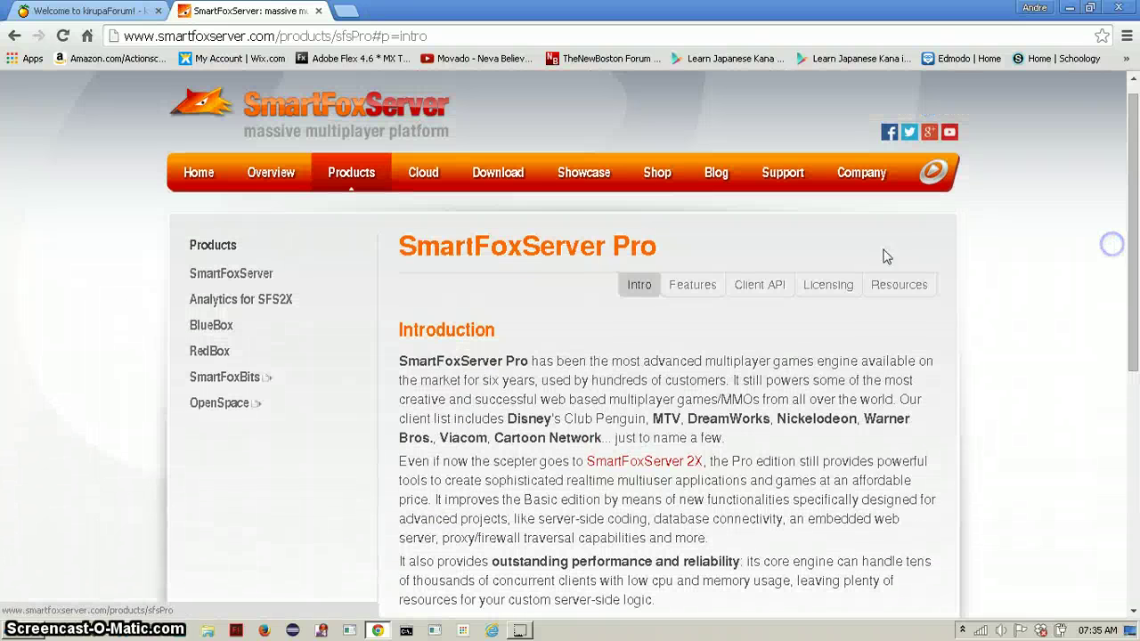
Step: Open the SmartFoxServer Pro download page listing the 1.6.6 installers
mouse_move(498, 165)
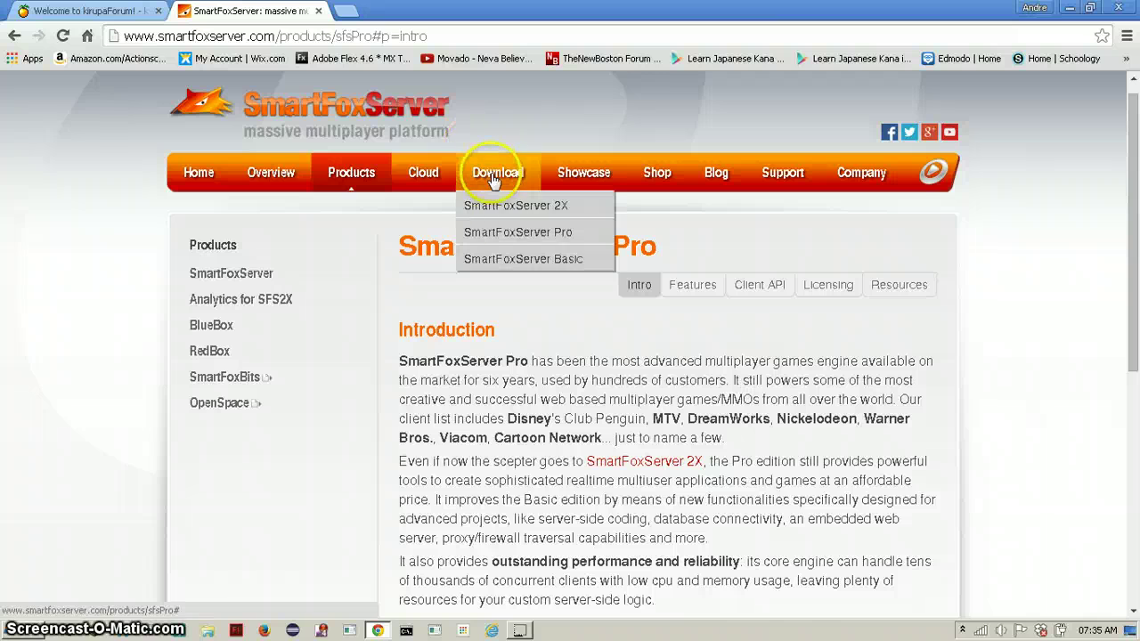
left_click(510, 227)
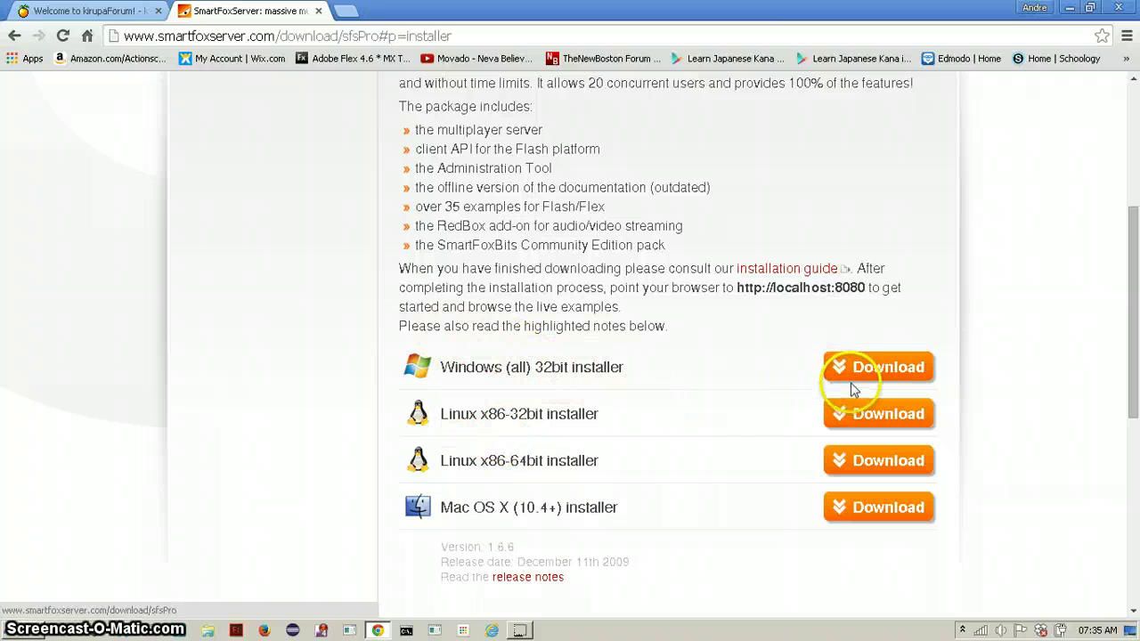
scroll(1125, 357, "down", 5)
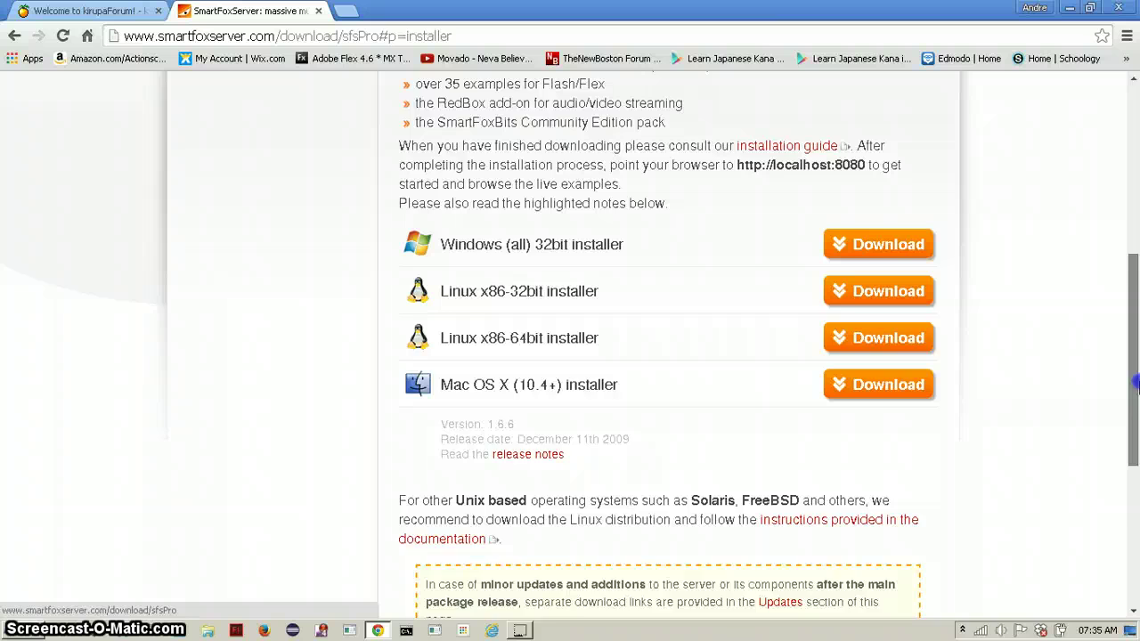
scroll(1124, 392, "up", 5)
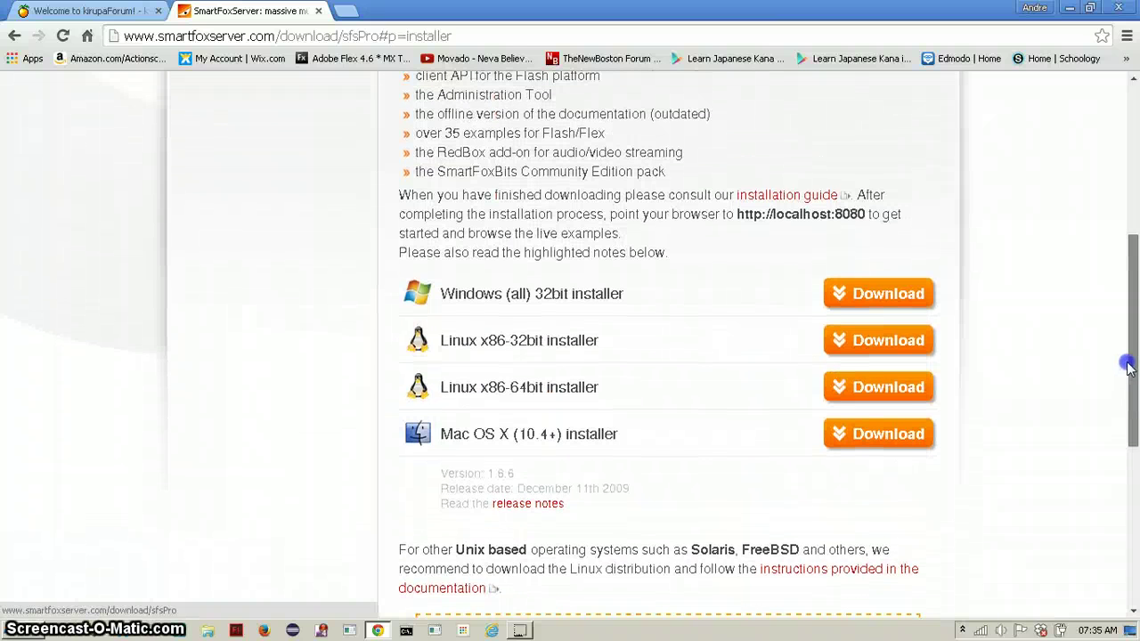
Step: Start downloading the Windows (all) 32bit installer SFSPRO_win_1.6.6
left_click(905, 325)
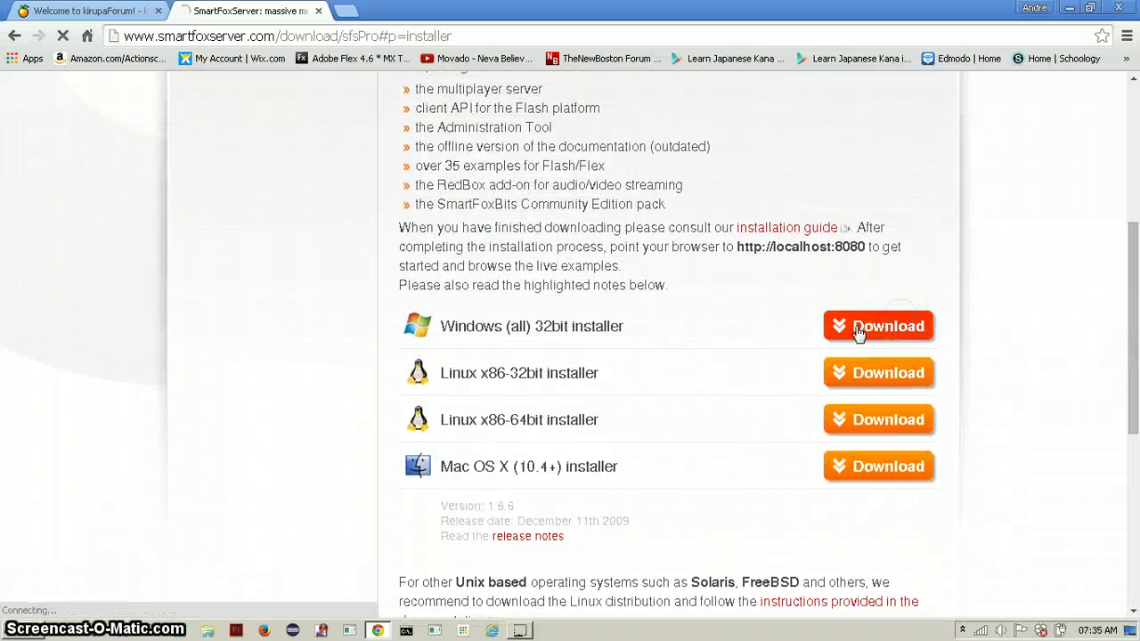
left_click(871, 322)
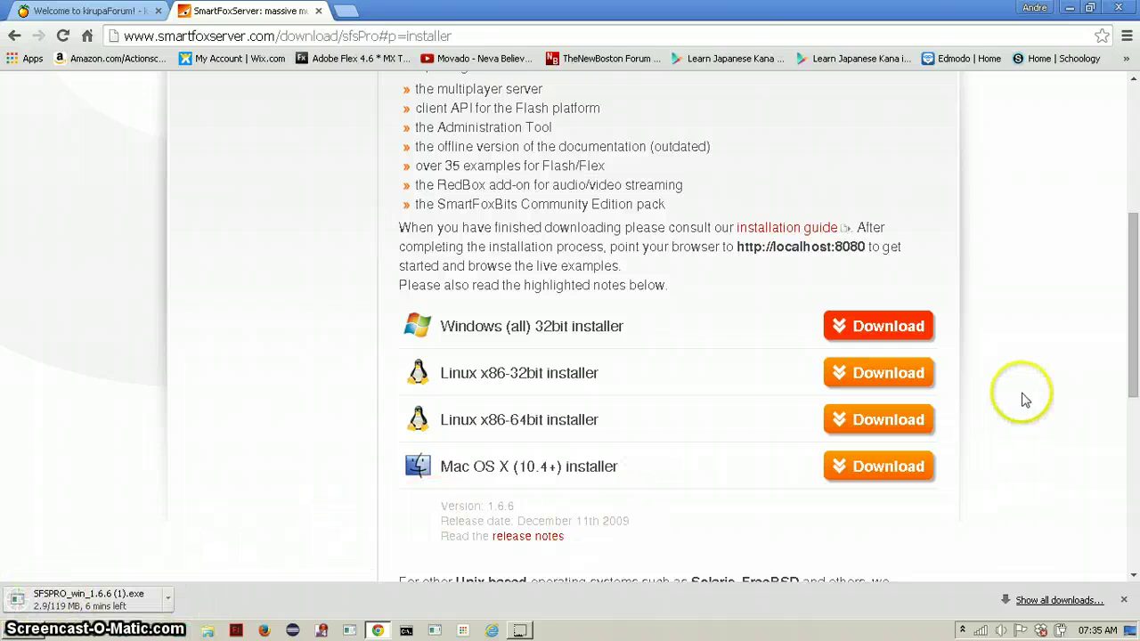
left_click_drag(1132, 325, 1098, 160)
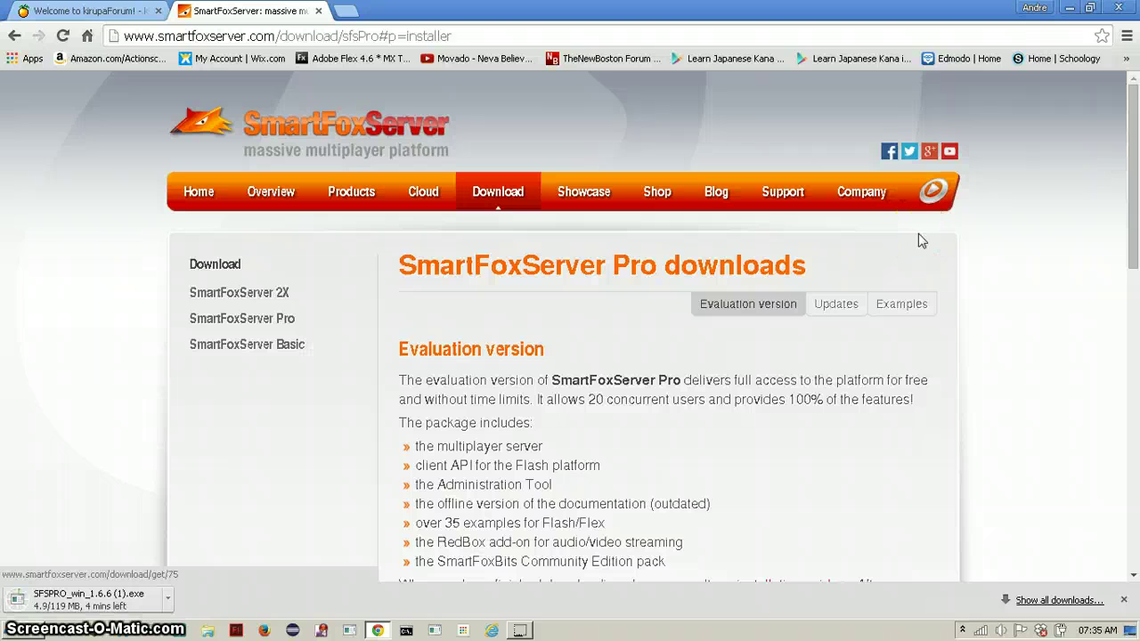
Step: View the Updates and Examples sections of the Pro downloads page
left_click(712, 304)
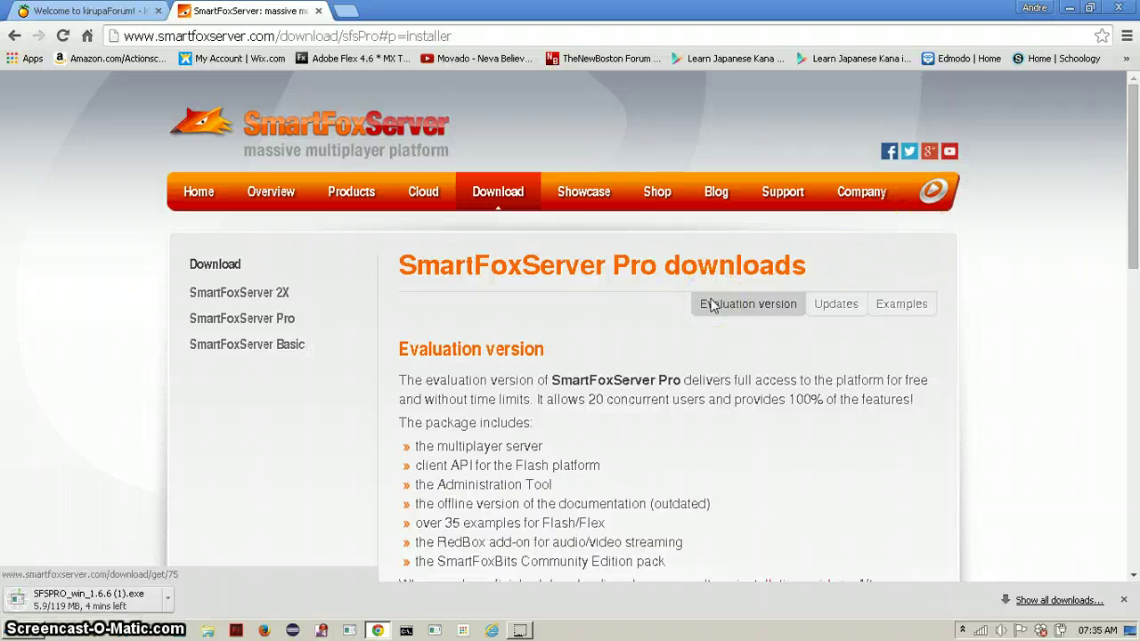
left_click(853, 307)
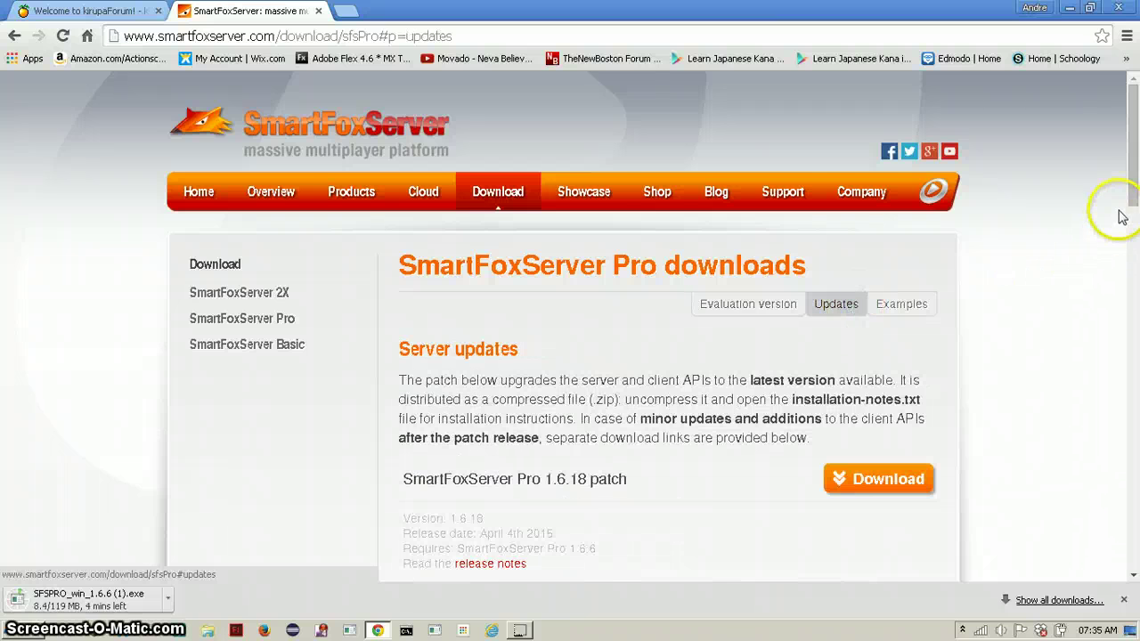
left_click_drag(1131, 191, 1129, 230)
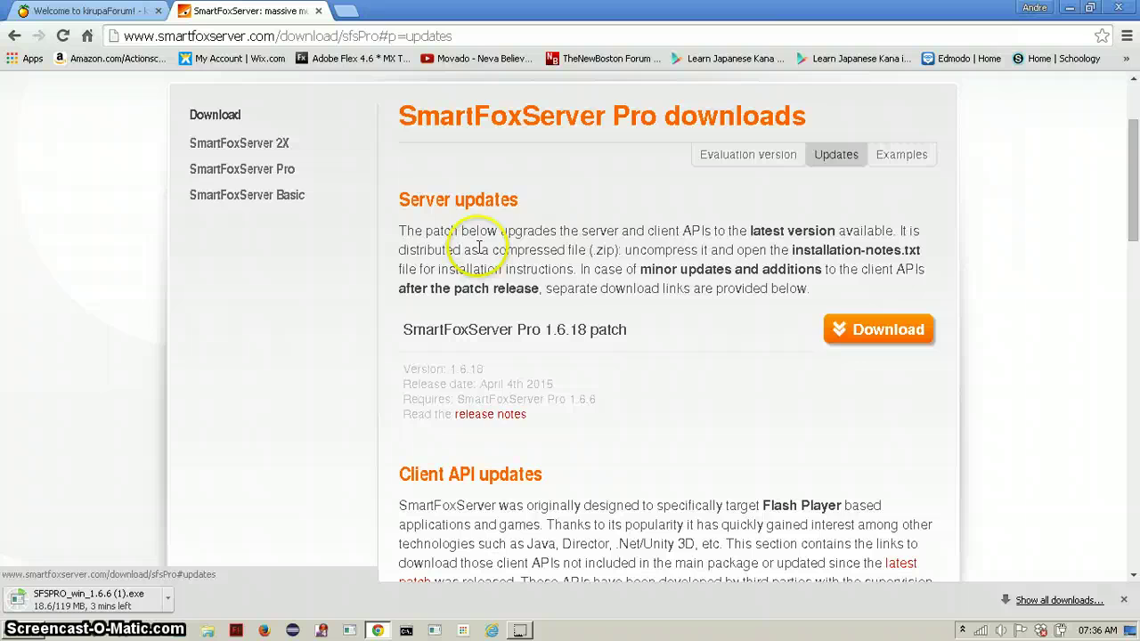
left_click(875, 161)
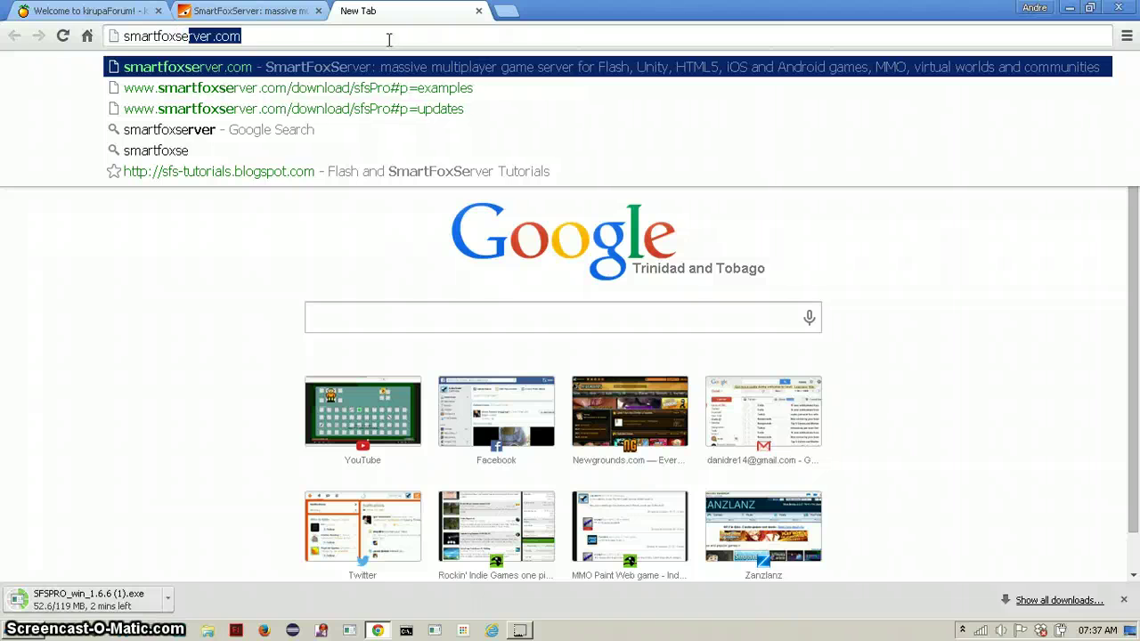
Step: Search Google for smartfoxserver after trimming .com from the address
type("rver")
key("Return")
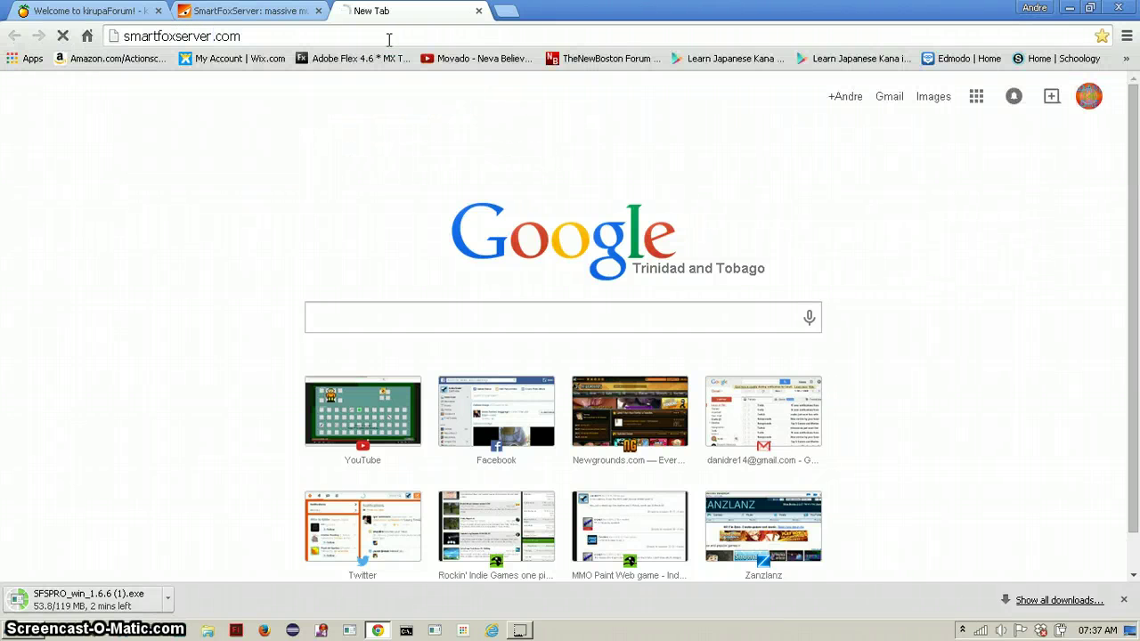
left_click_drag(241, 36, 212, 35)
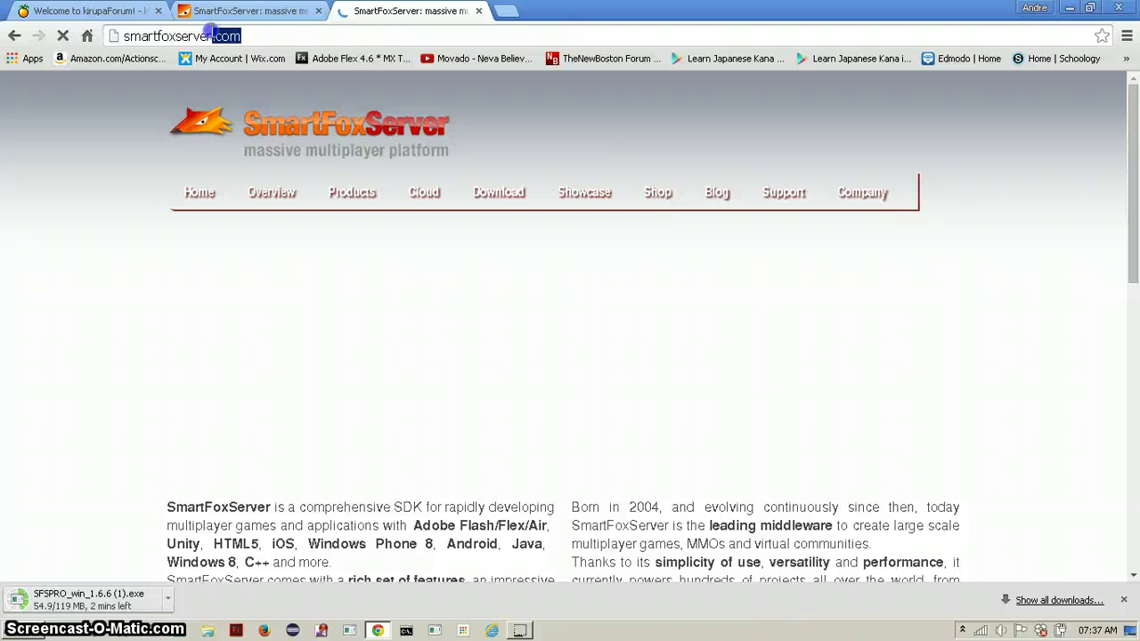
key("BackSpace")
key("Return")
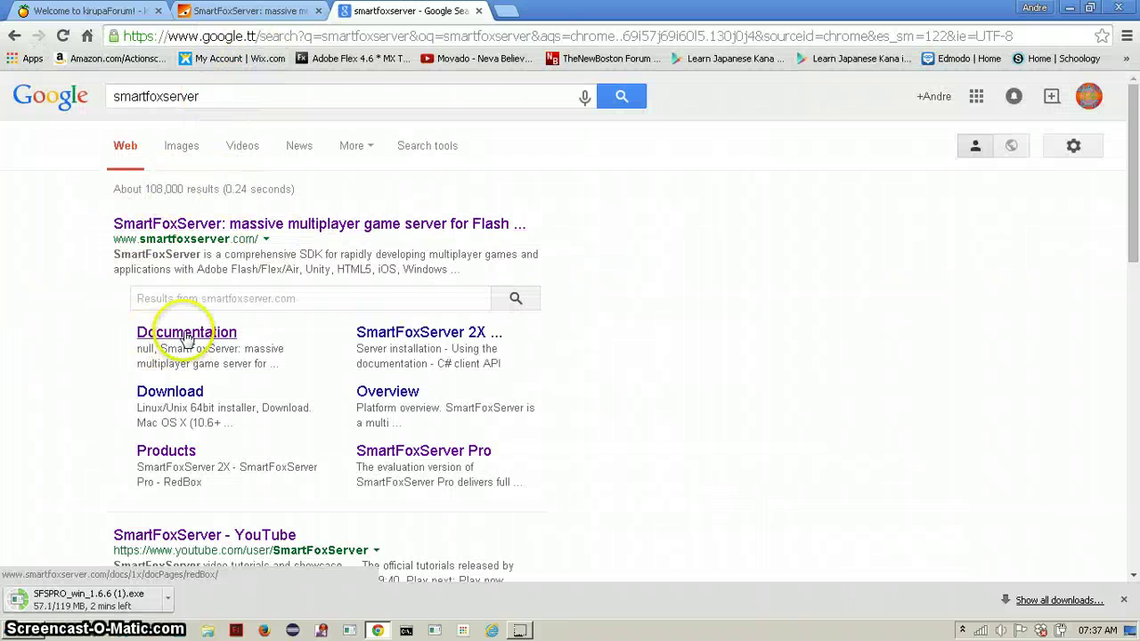
Step: Open the Documentation sitelink in a new tab and switch to it
right_click(187, 337)
left_click(218, 341)
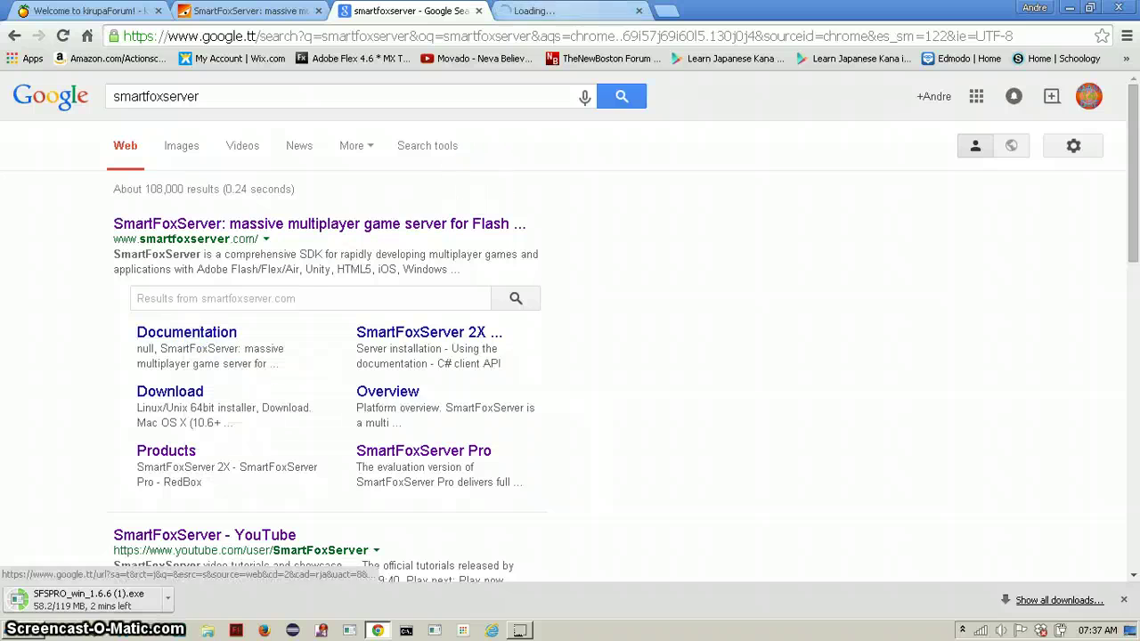
key("ctrl+Tab")
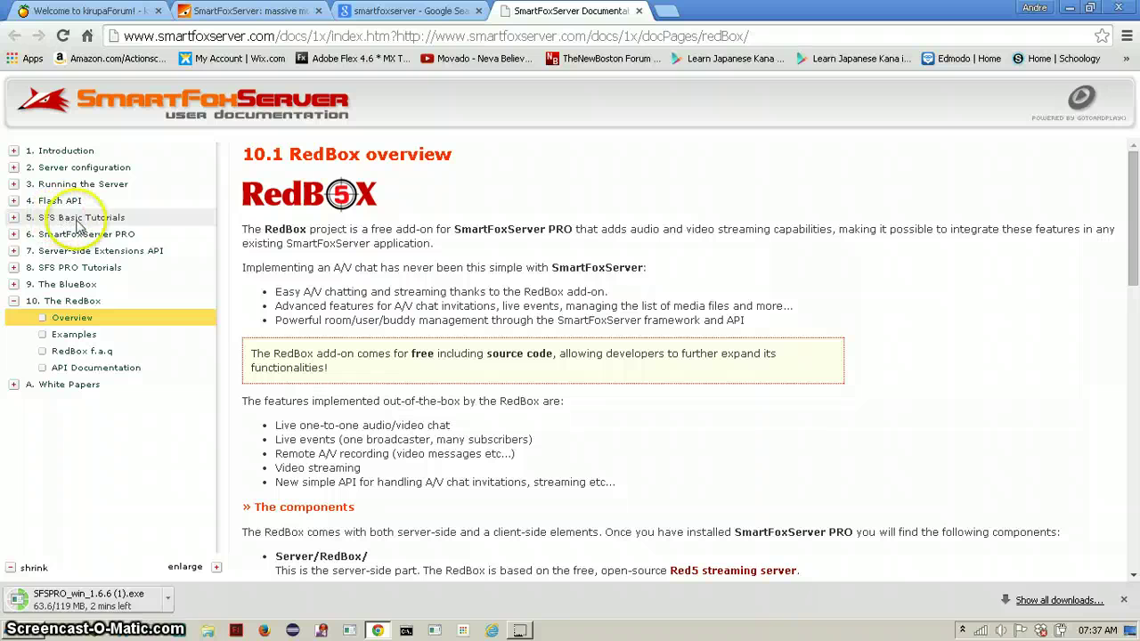
Step: Open the '1. Basic server connection' tutorial under SFS Basic Tutorials
left_click(13, 217)
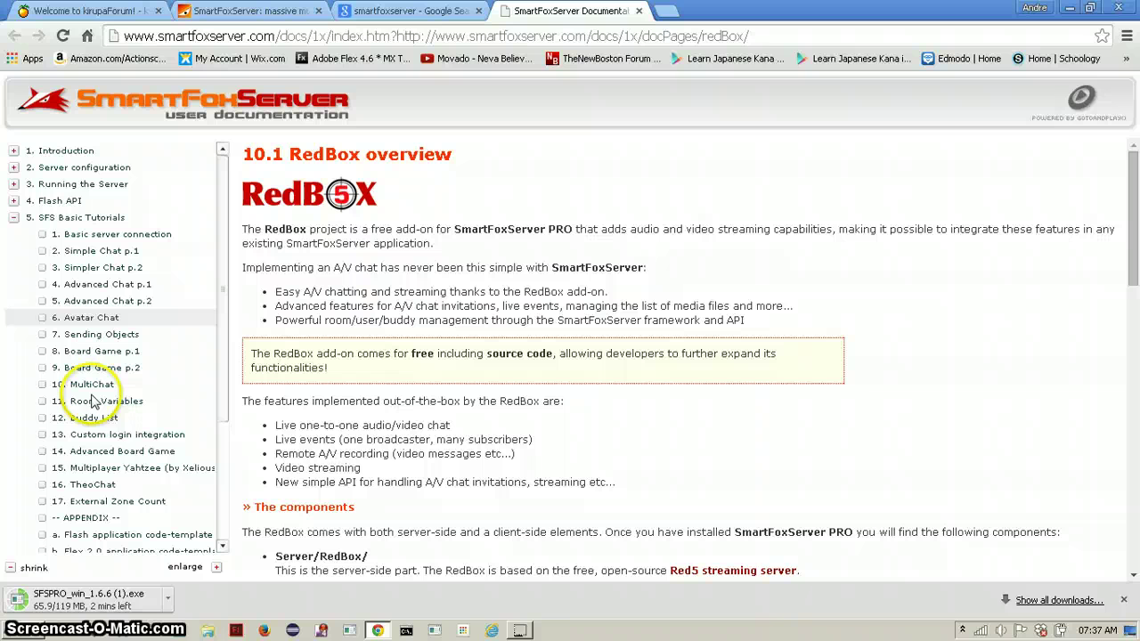
scroll(222, 389, "down", 2)
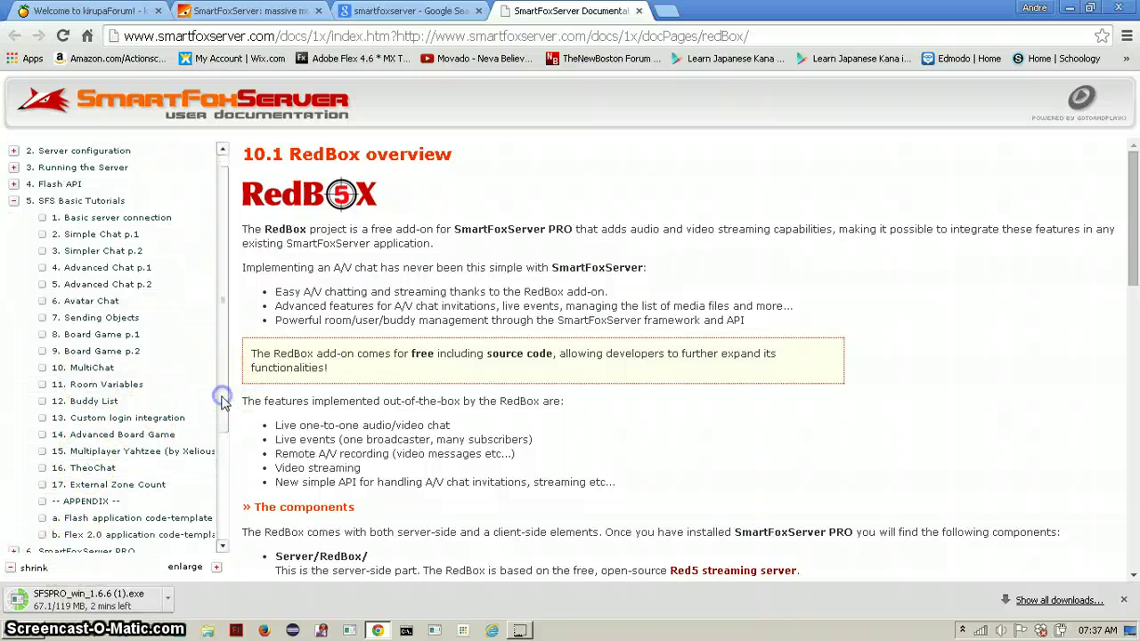
scroll(221, 419, "up", 2)
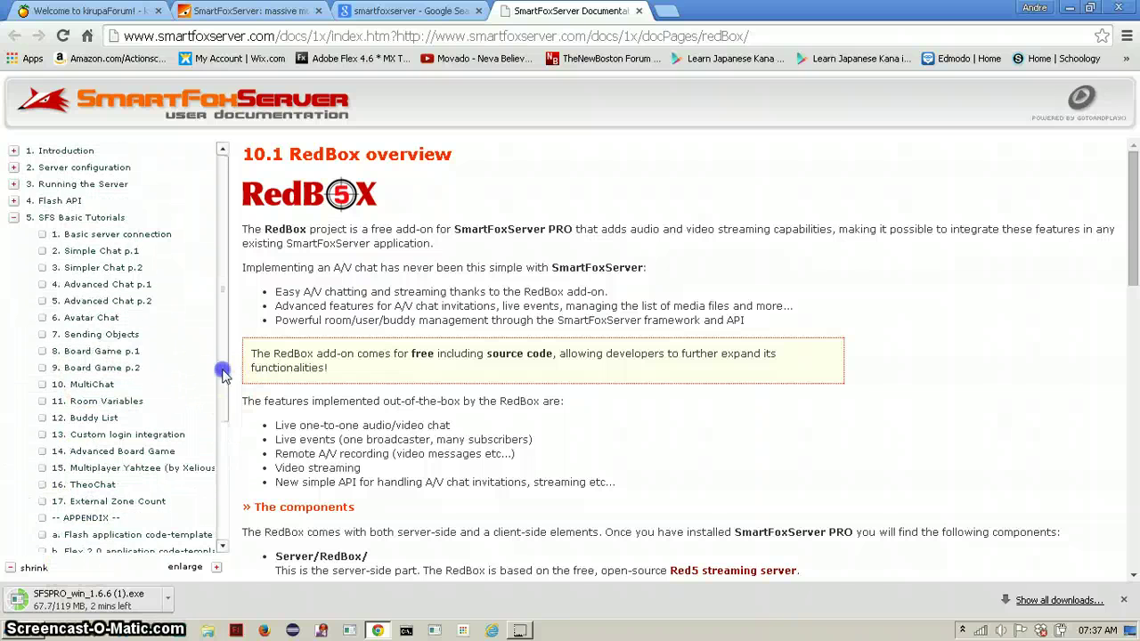
left_click(133, 234)
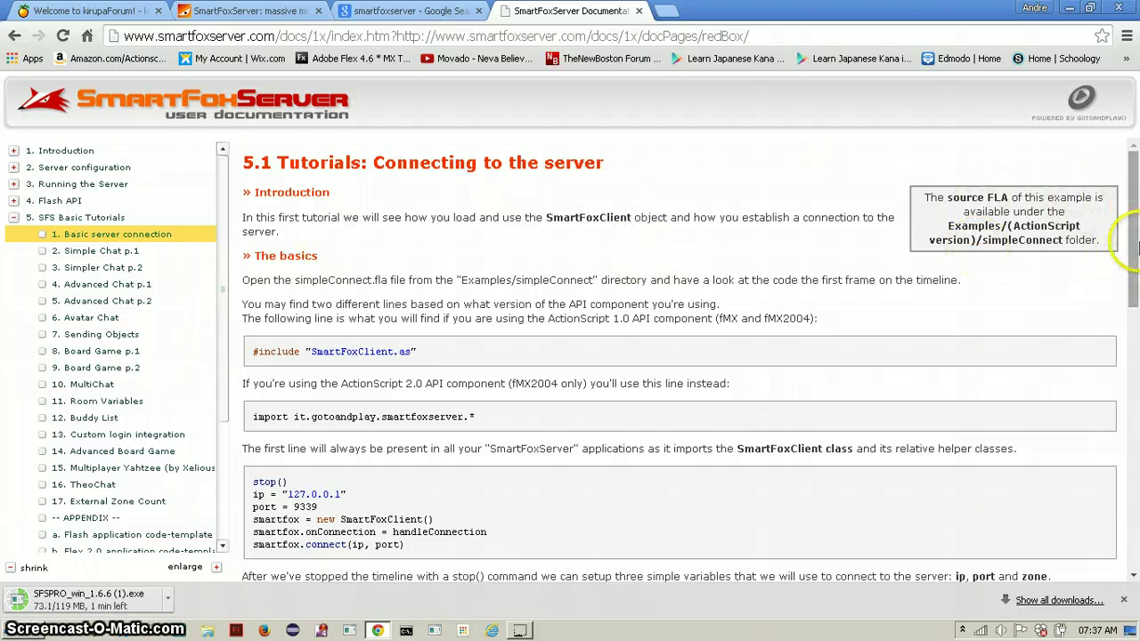
mouse_move(1132, 249)
left_mouse_down()
mouse_move(1121, 507)
mouse_move(1127, 241)
left_mouse_up()
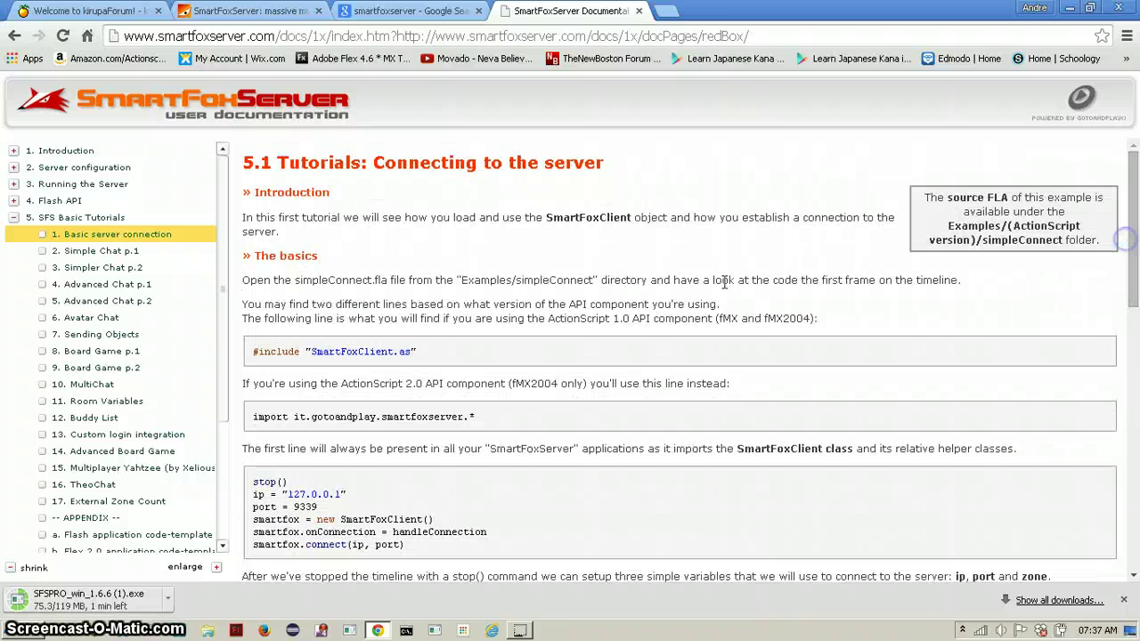
left_click_drag(218, 327, 228, 433)
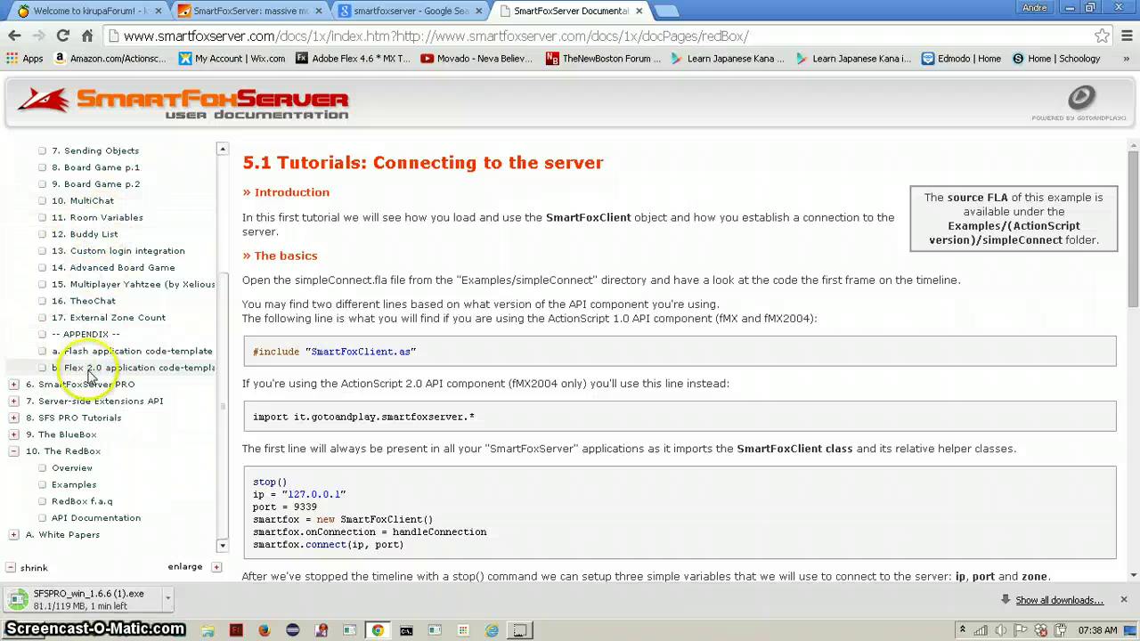
Step: Expand and collapse the SmartFoxServer PRO, SFS PRO Tutorials and BlueBox contents sections
left_click(13, 384)
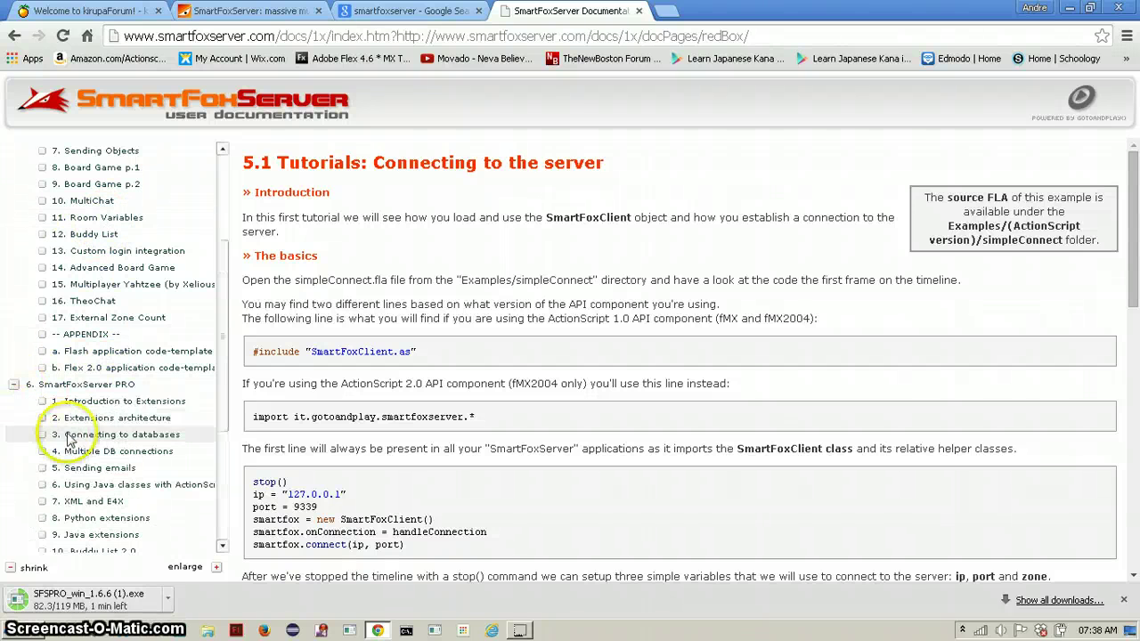
left_click_drag(225, 398, 225, 476)
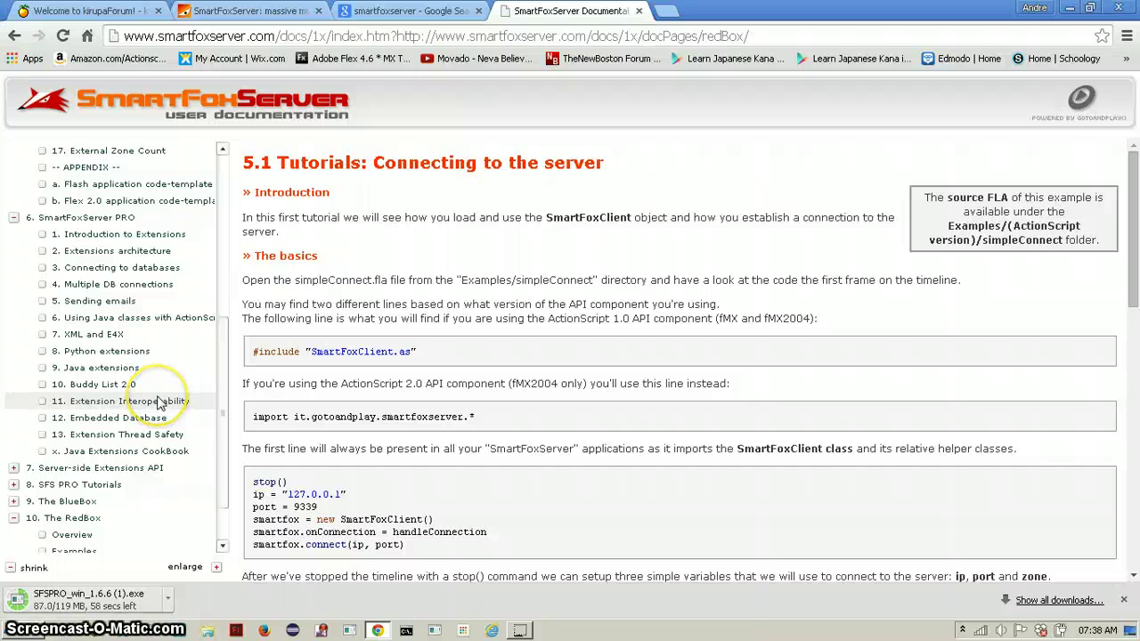
left_click_drag(223, 412, 221, 454)
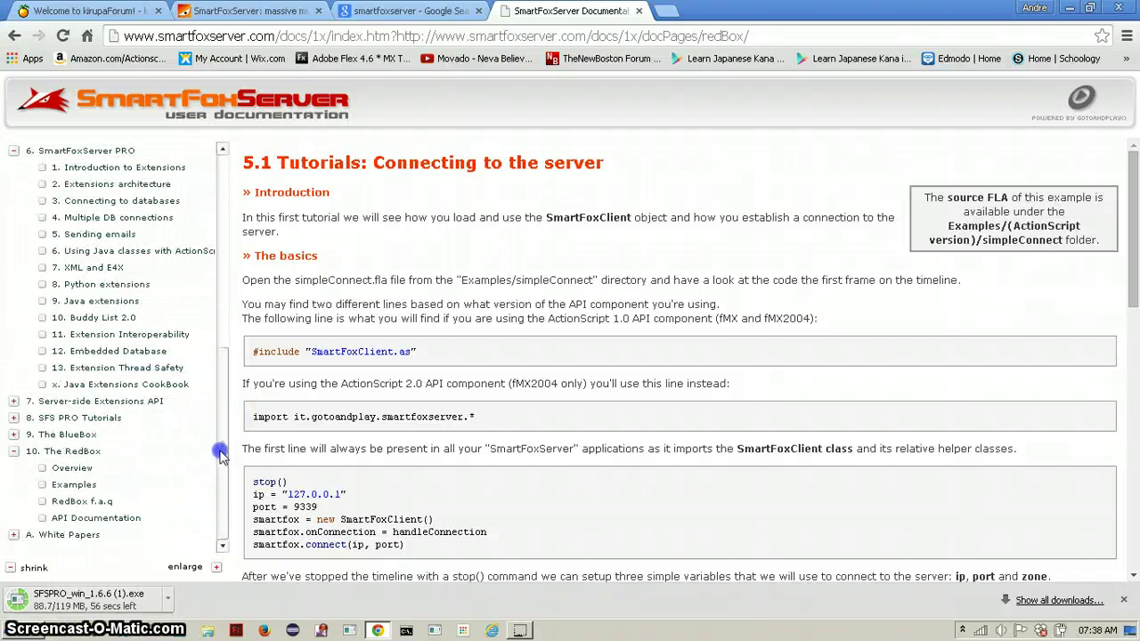
left_click(13, 418)
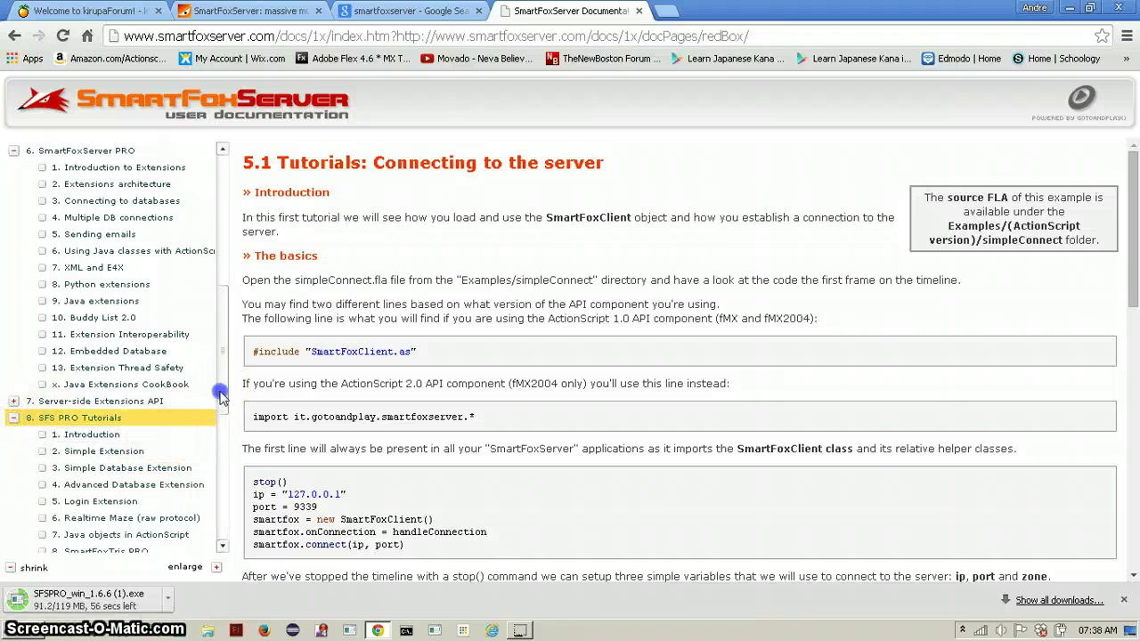
left_click_drag(221, 396, 217, 515)
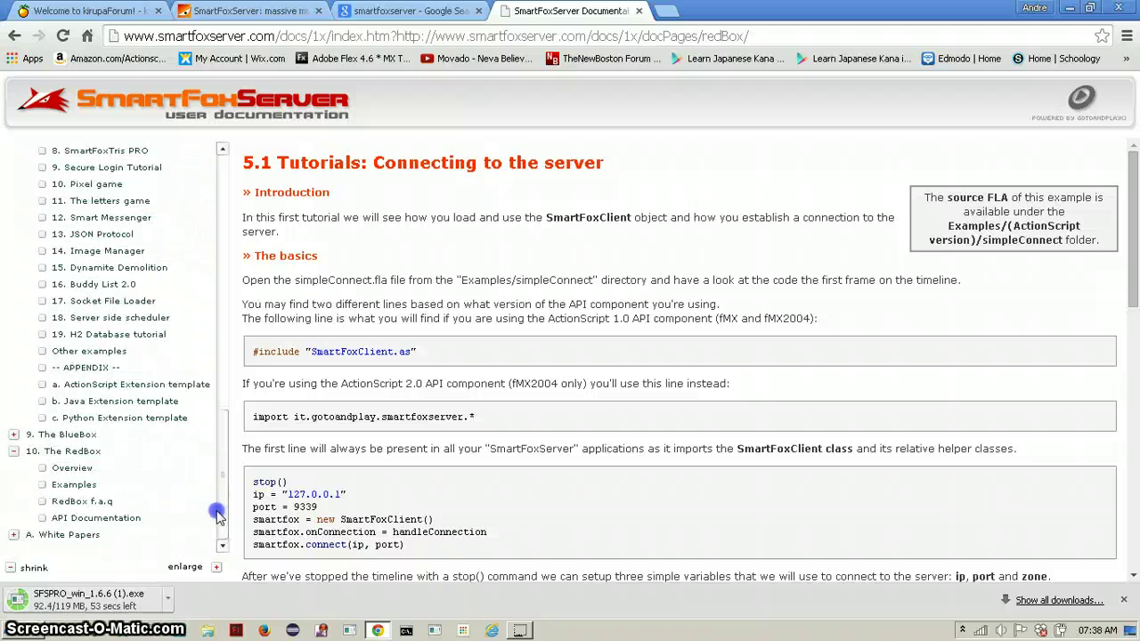
left_click(15, 435)
left_click(14, 434)
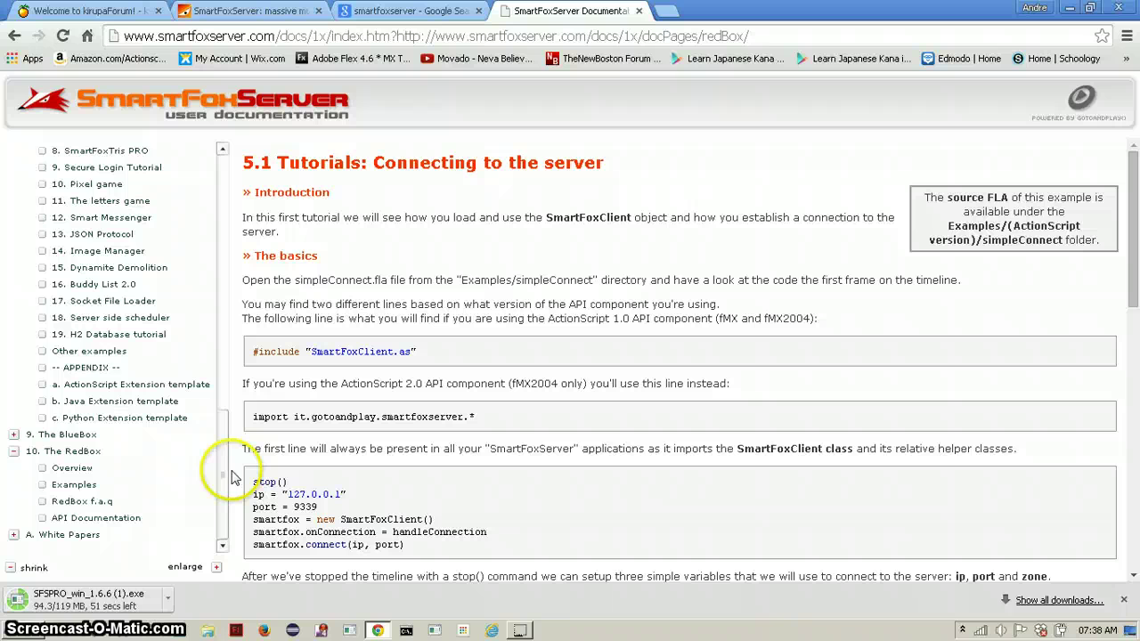
left_click_drag(227, 382, 213, 348)
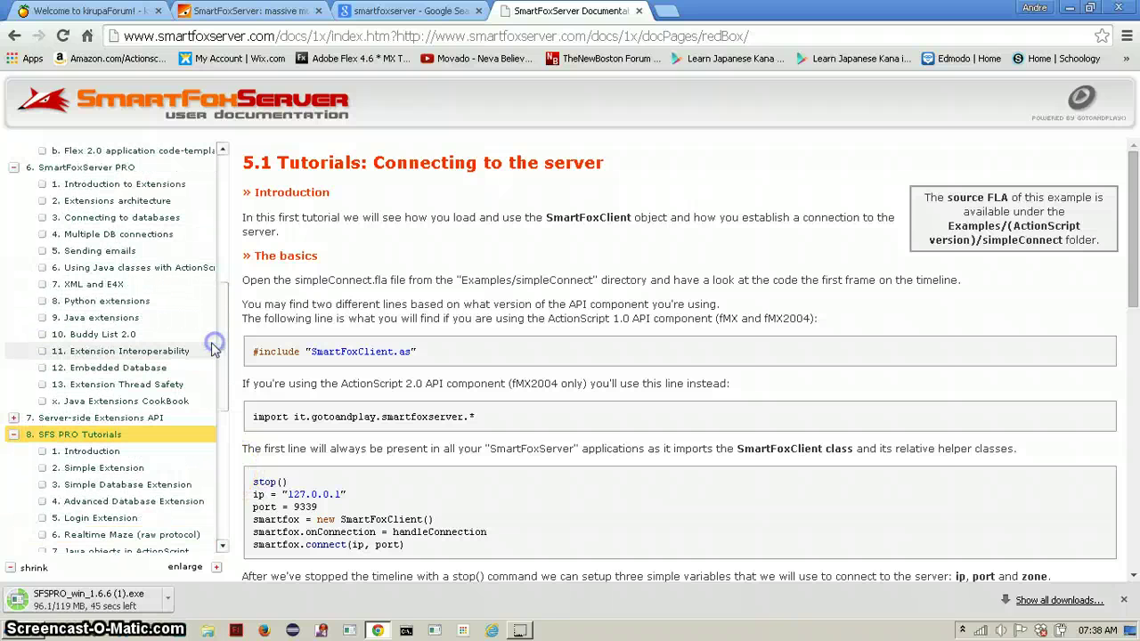
left_click(13, 435)
left_click(13, 167)
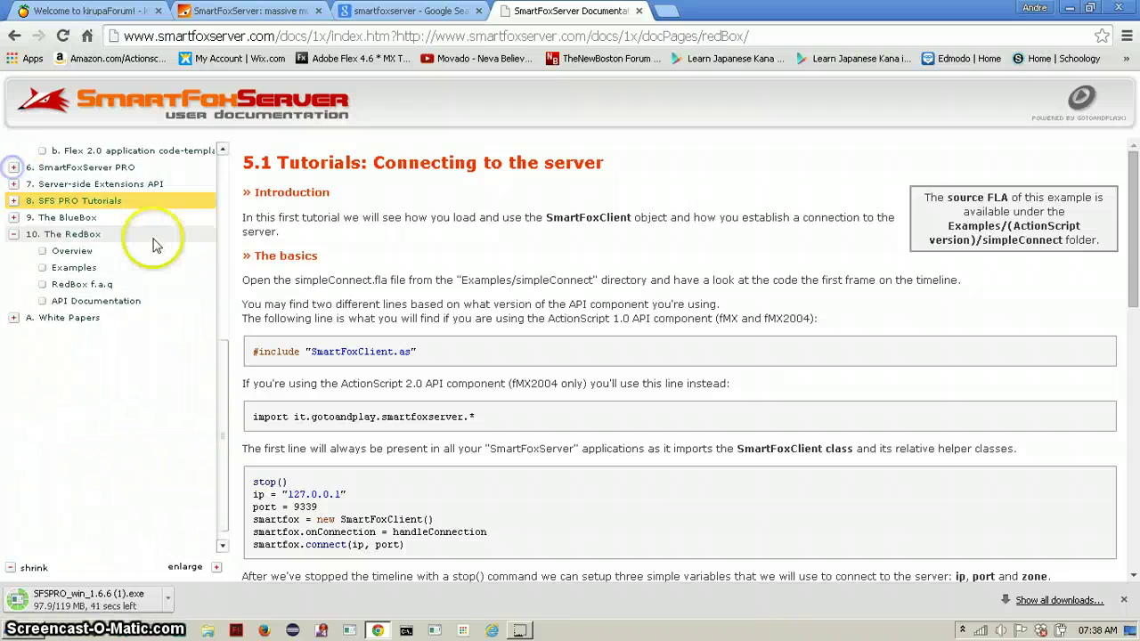
left_click_drag(224, 345, 219, 223)
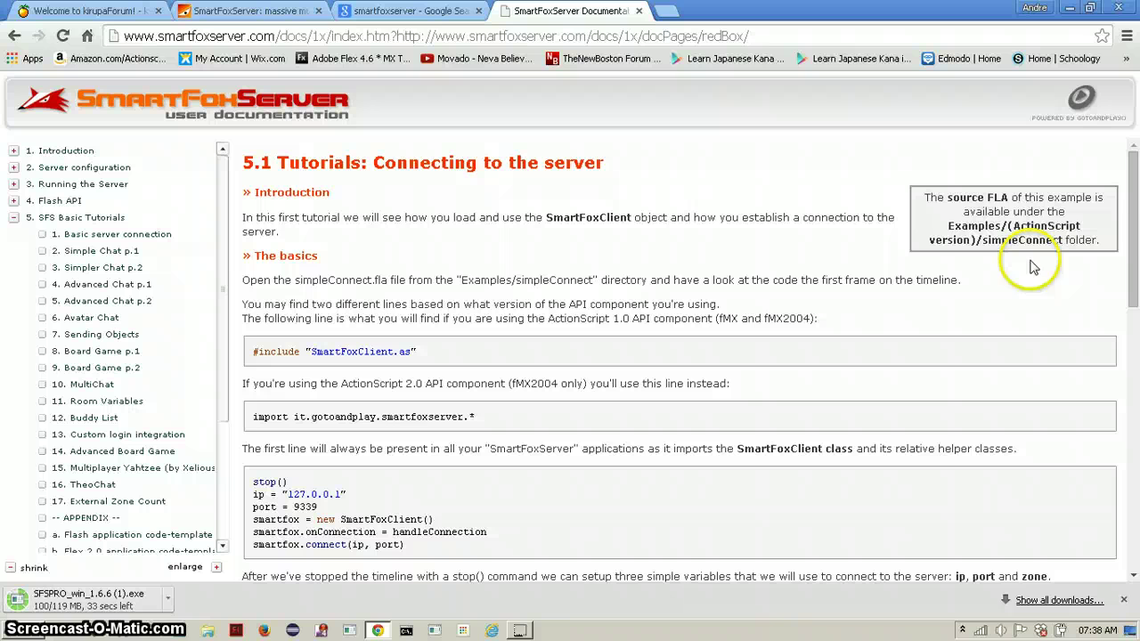
Step: Scroll through the tutorial, then return to the Google search results
left_click_drag(1134, 237, 1135, 267)
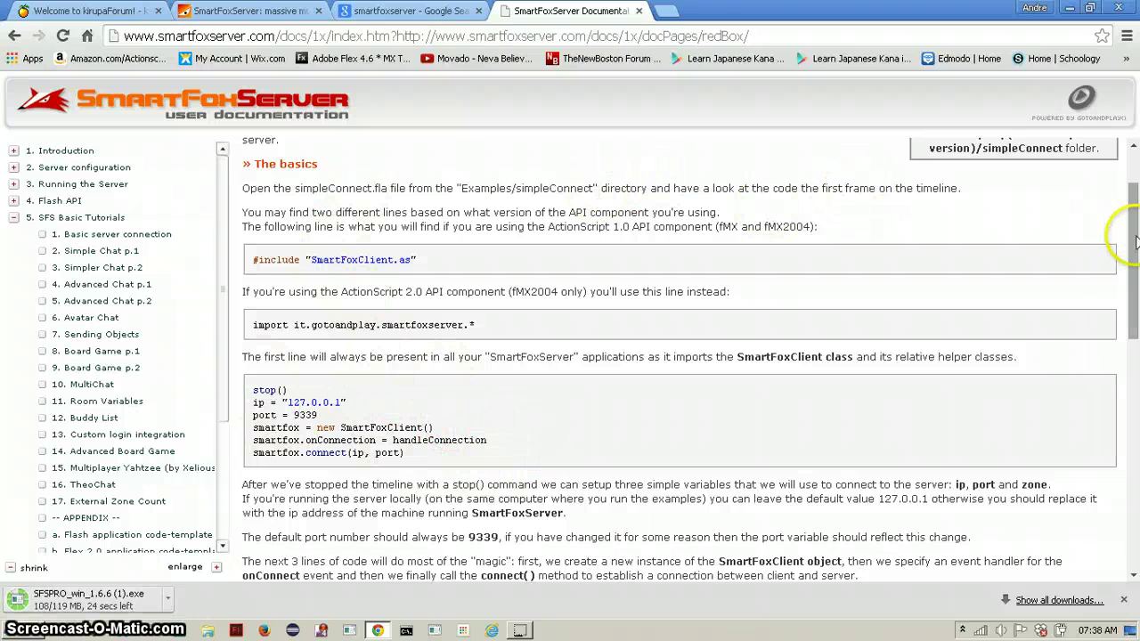
left_click_drag(1129, 233, 1068, 143)
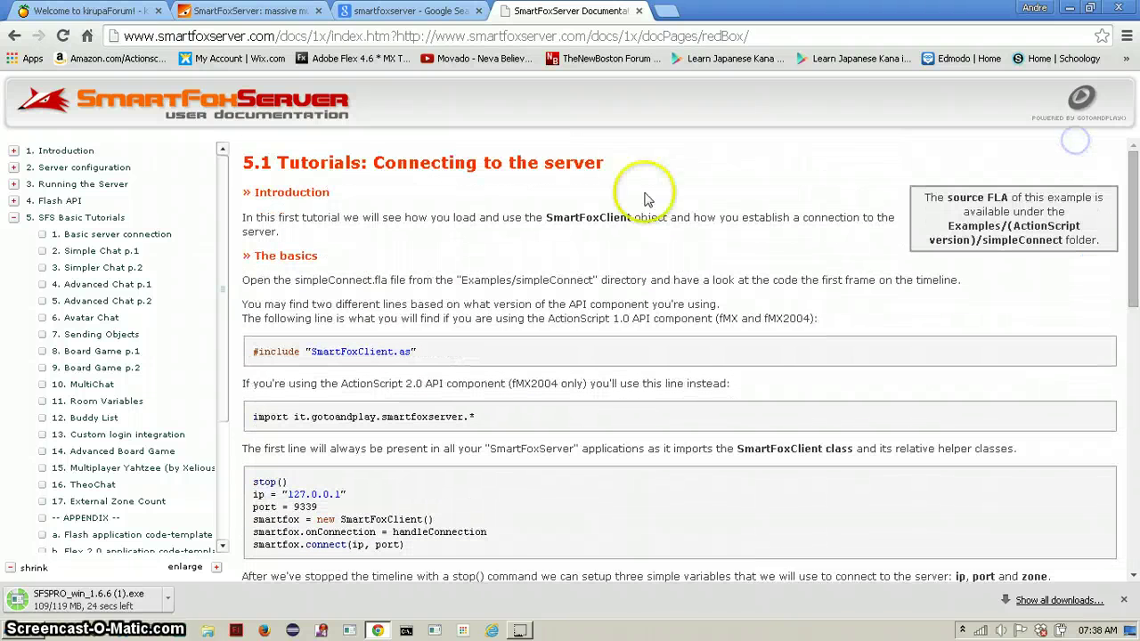
left_click(221, 396)
left_click_drag(222, 396, 222, 378)
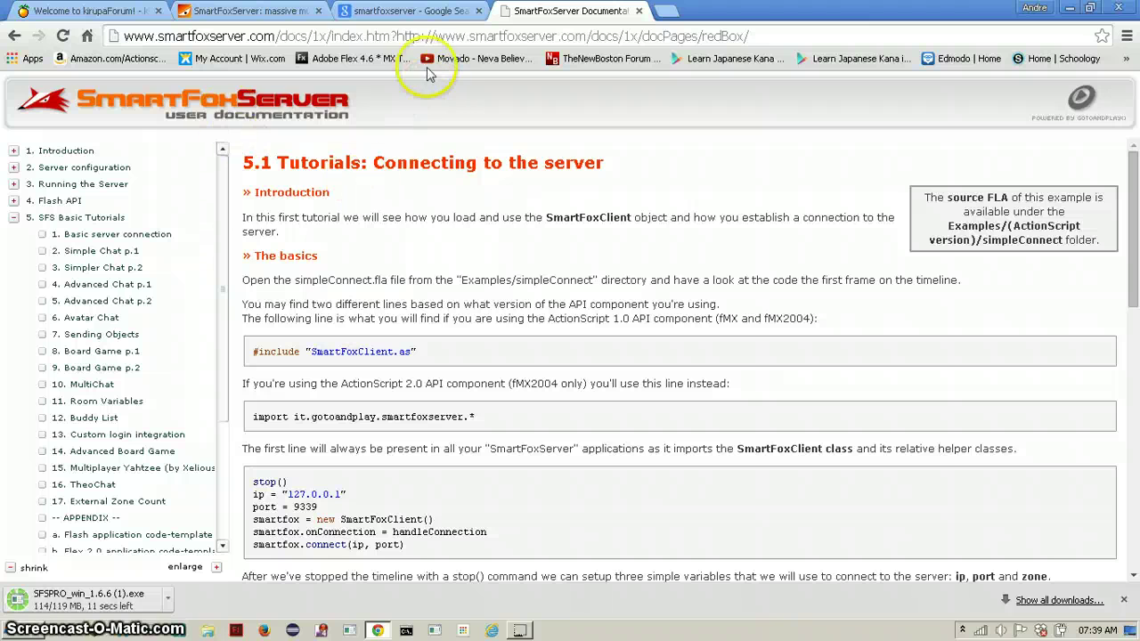
left_click(408, 11)
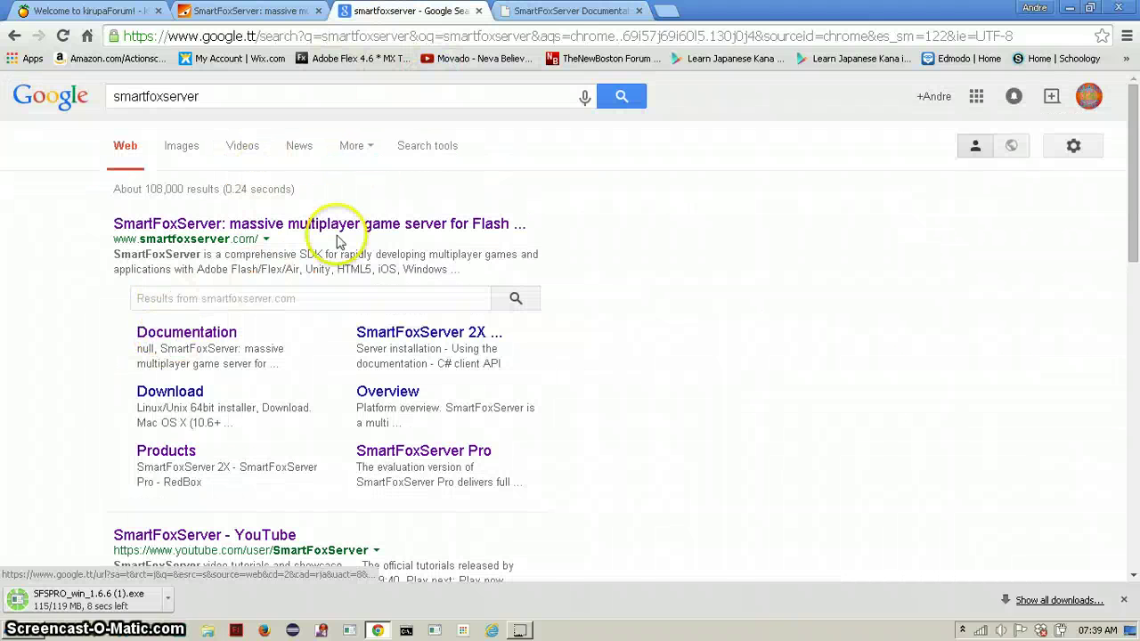
Step: Run the downloaded SFSPRO_win_1.6.6 installer from the download shelf
left_click(570, 11)
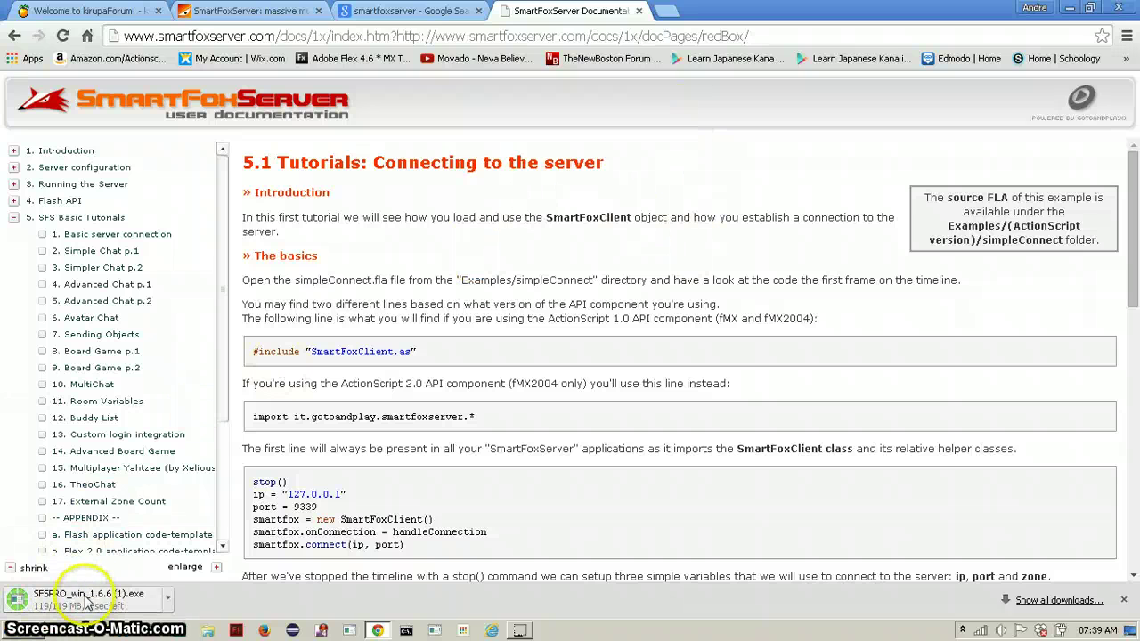
left_click(231, 10)
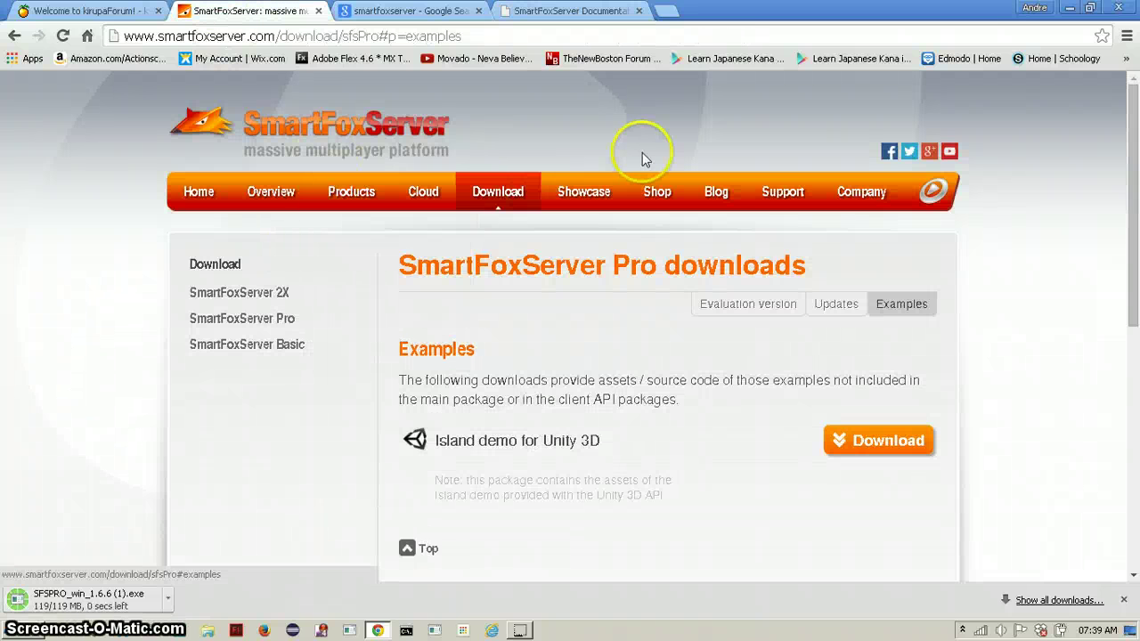
left_click(78, 601)
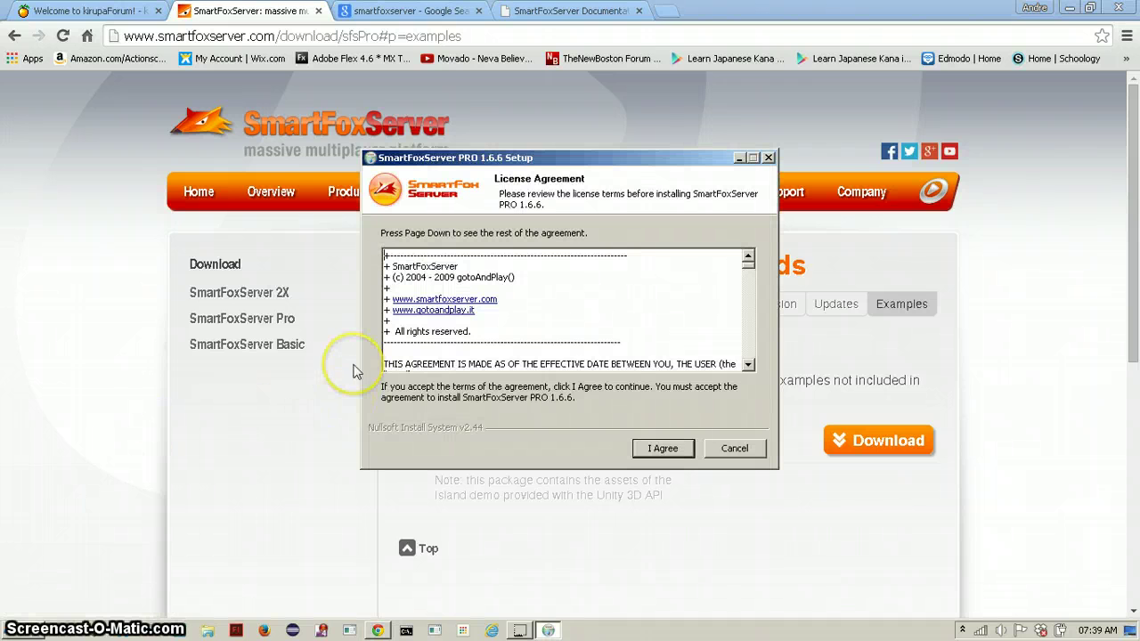
Step: Accept the license and install into C:\Program Files\SFServerPRO_1.6.6
key("Page_Down")
key("Page_Down")
key("Page_Down")
key("Page_Down")
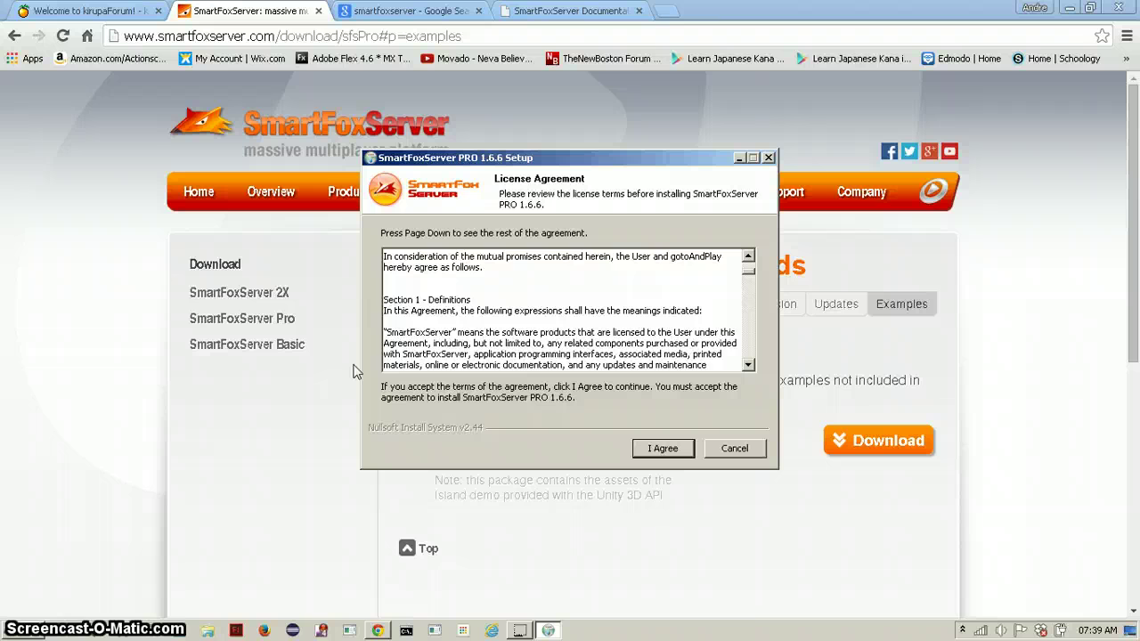
key("Page_Down")
key("Page_Down")
key("Page_Down")
key("Page_Down")
key("Page_Down")
key("Page_Down")
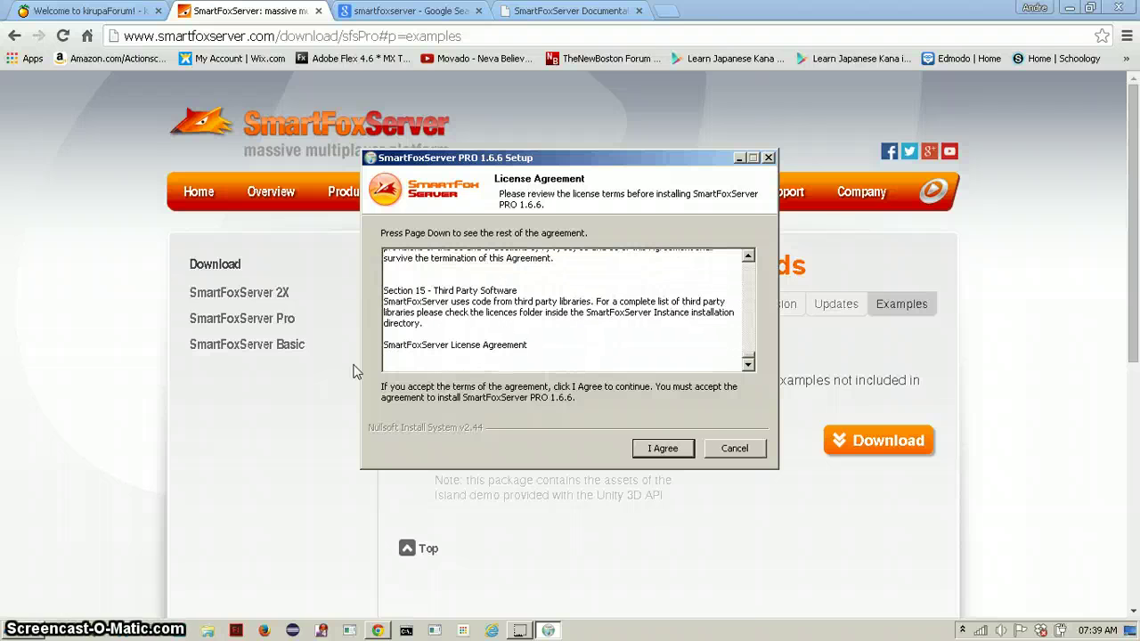
left_click(655, 452)
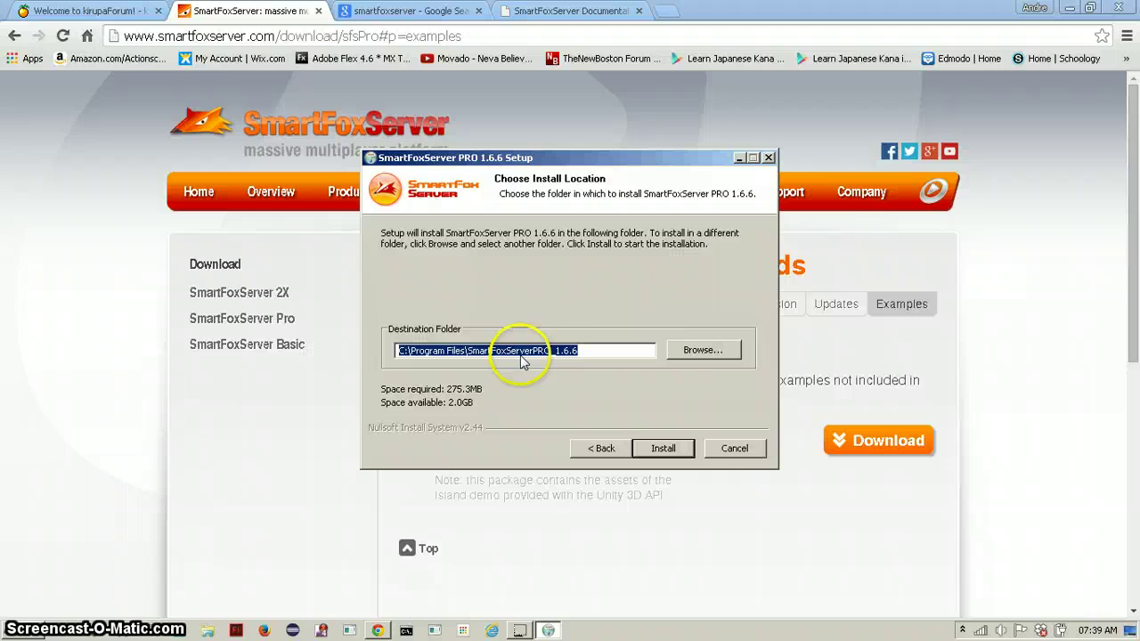
key("End")
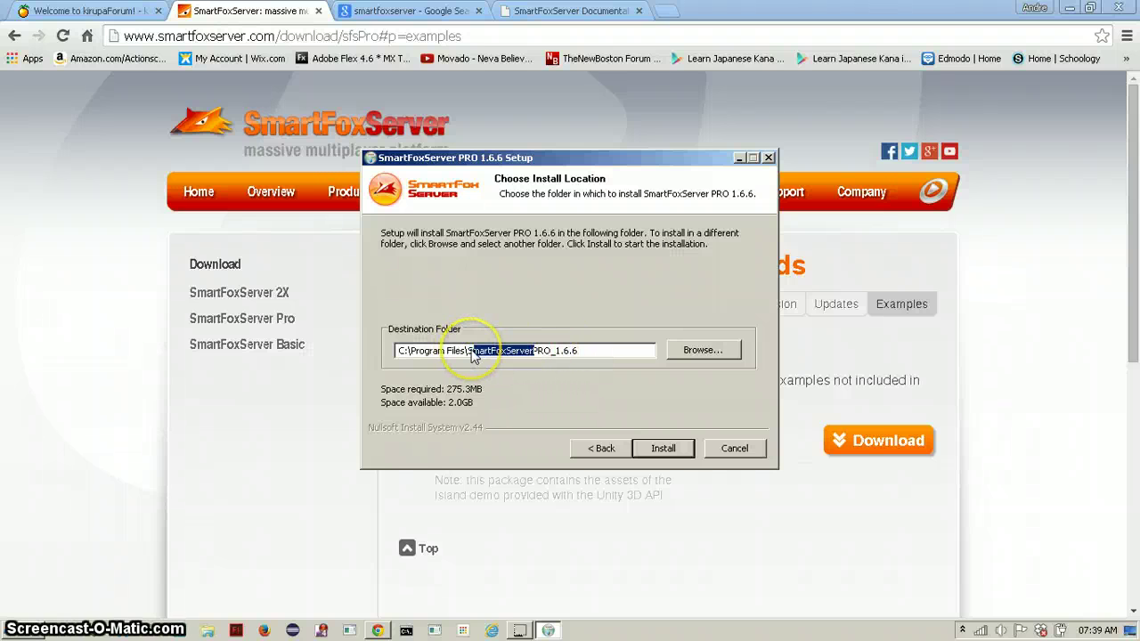
left_click(496, 354)
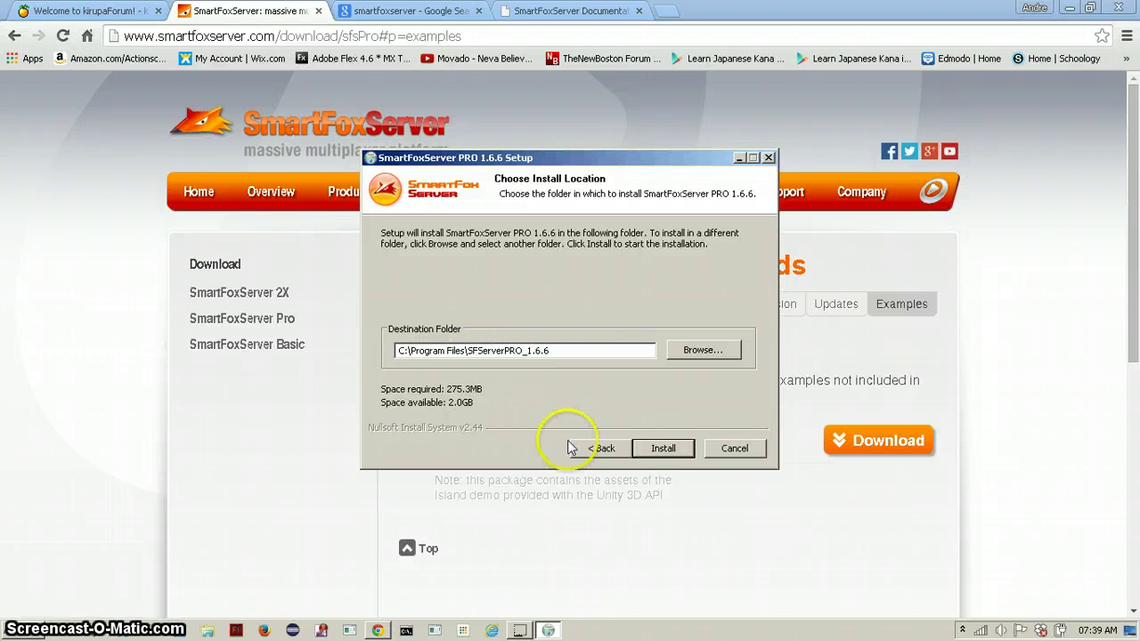
left_click(654, 444)
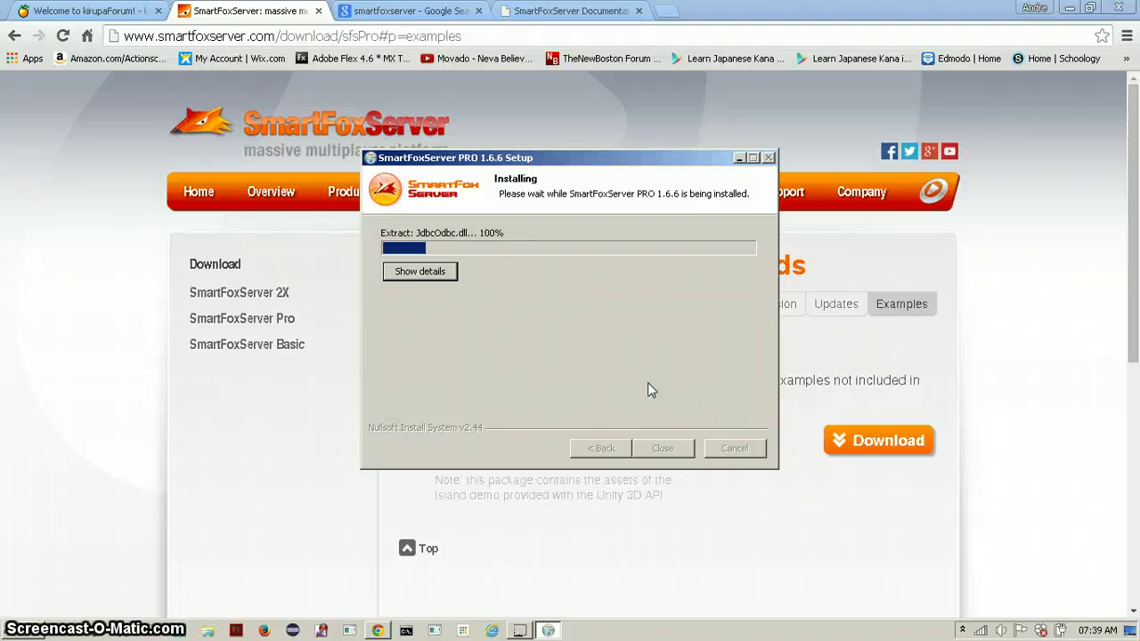
left_click(526, 10)
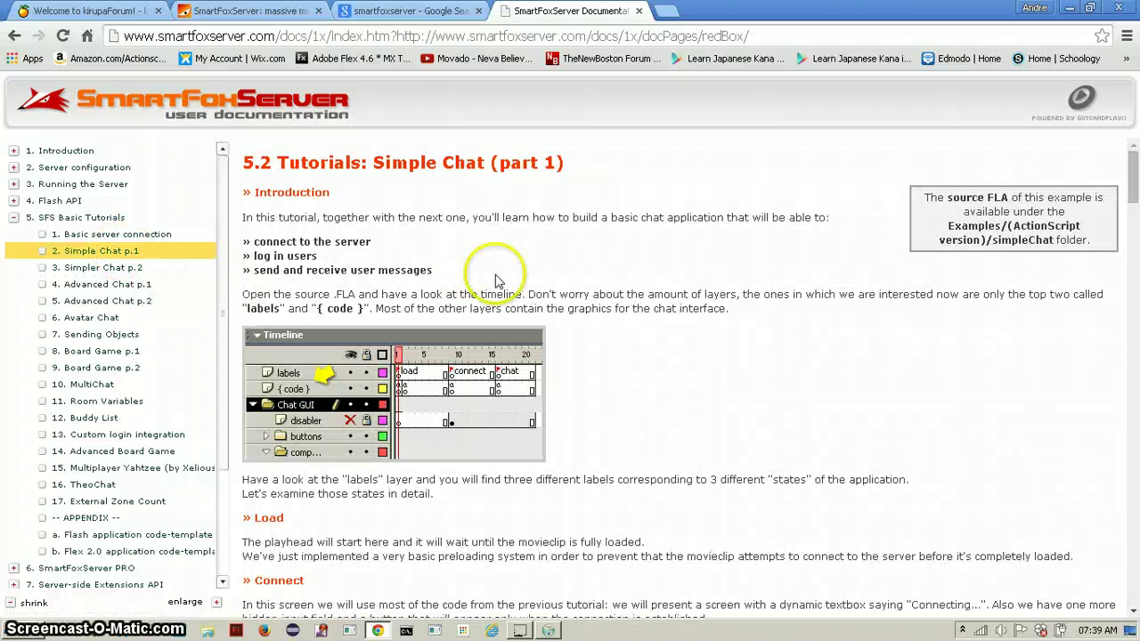
Step: Bring the installing SmartFoxServer PRO setup window forward and open the Start menu
mouse_move(1133, 185)
left_mouse_down()
mouse_move(1135, 357)
mouse_move(1131, 169)
left_mouse_up()
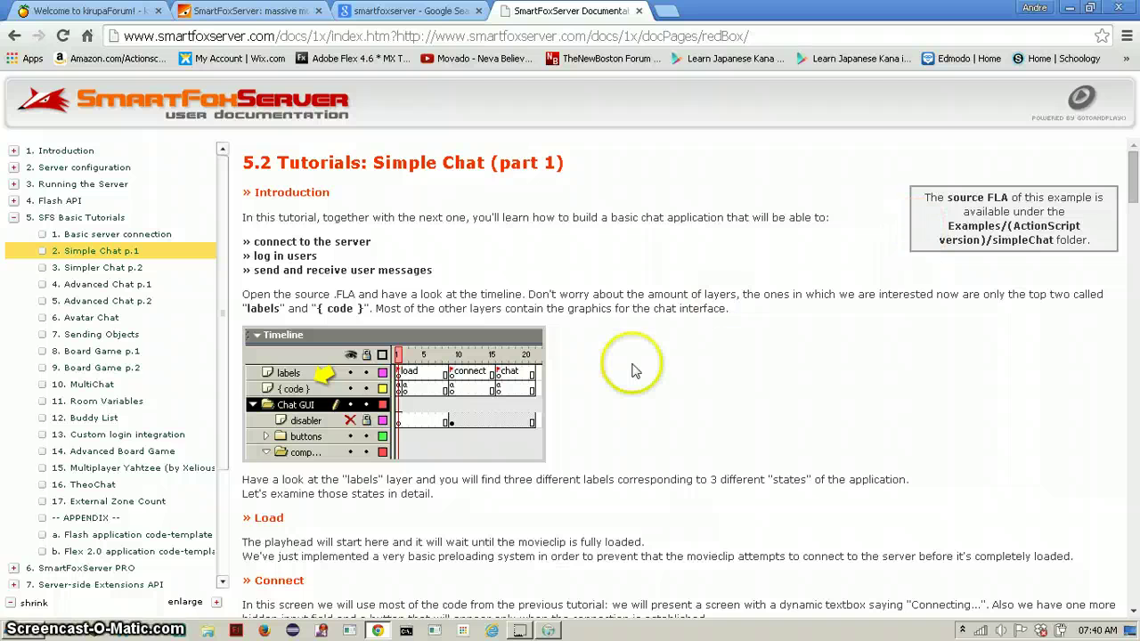
left_click(551, 629)
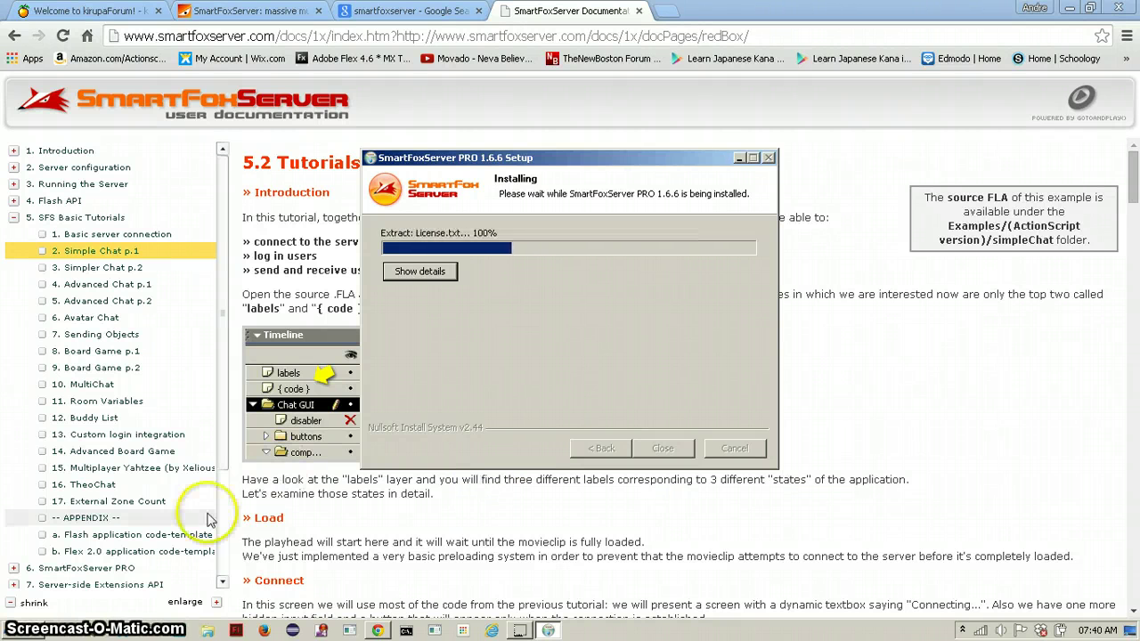
left_click(16, 629)
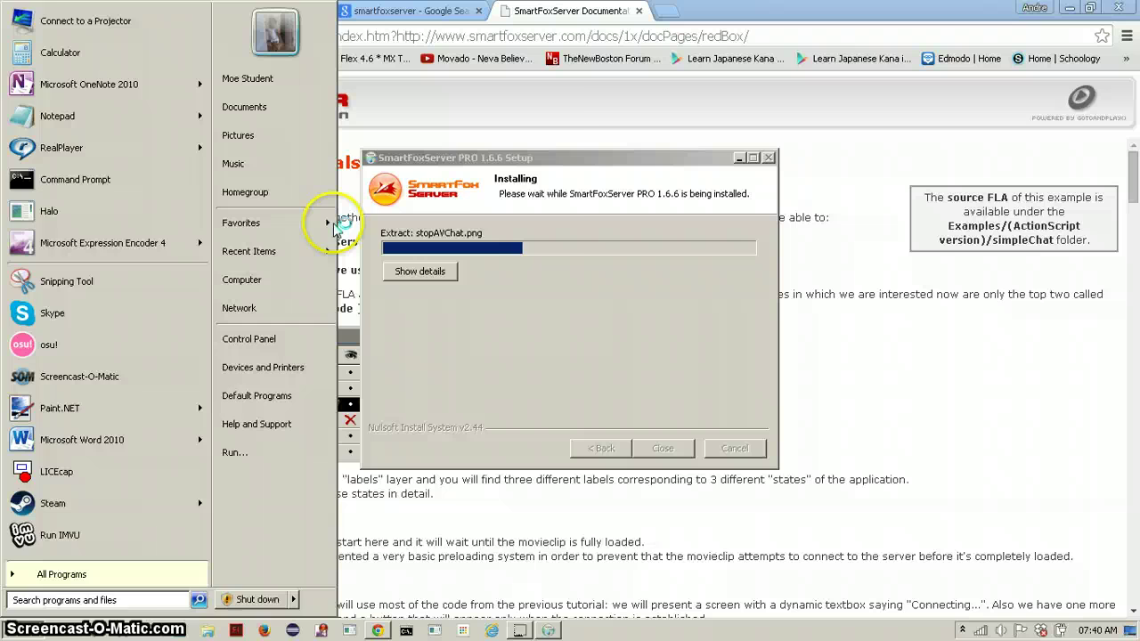
Step: Write a scratch "if(1=1) { trace('hello')" snippet in Notepad and select the junk lines
left_click(57, 116)
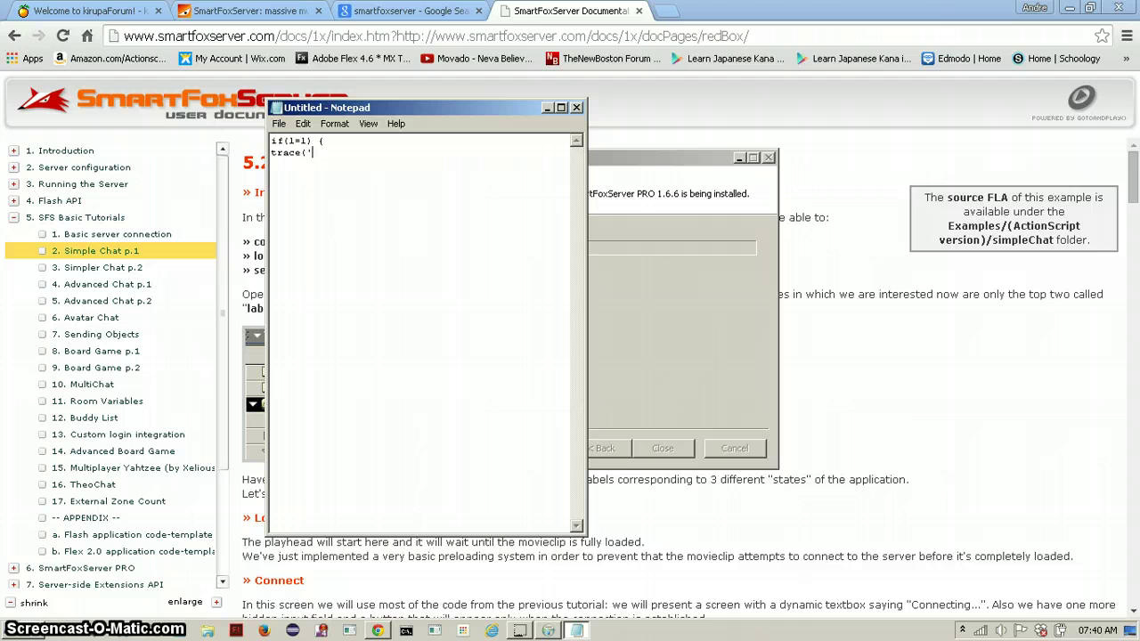
type("hello'")
key("BackSpace")
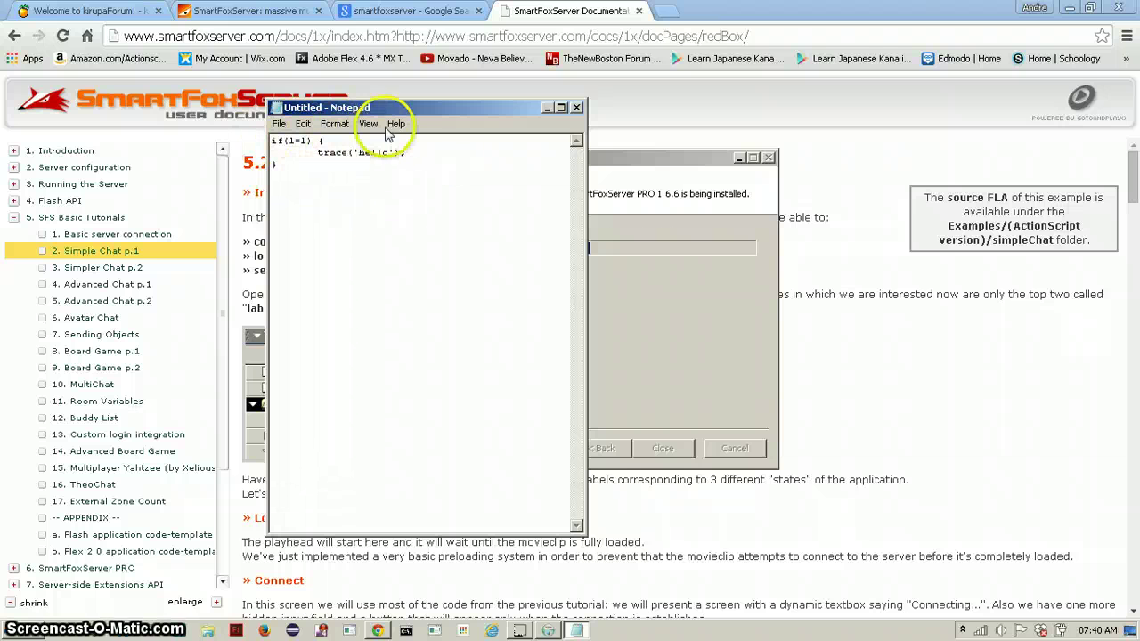
left_click(396, 169)
key("Return")
key("Return")
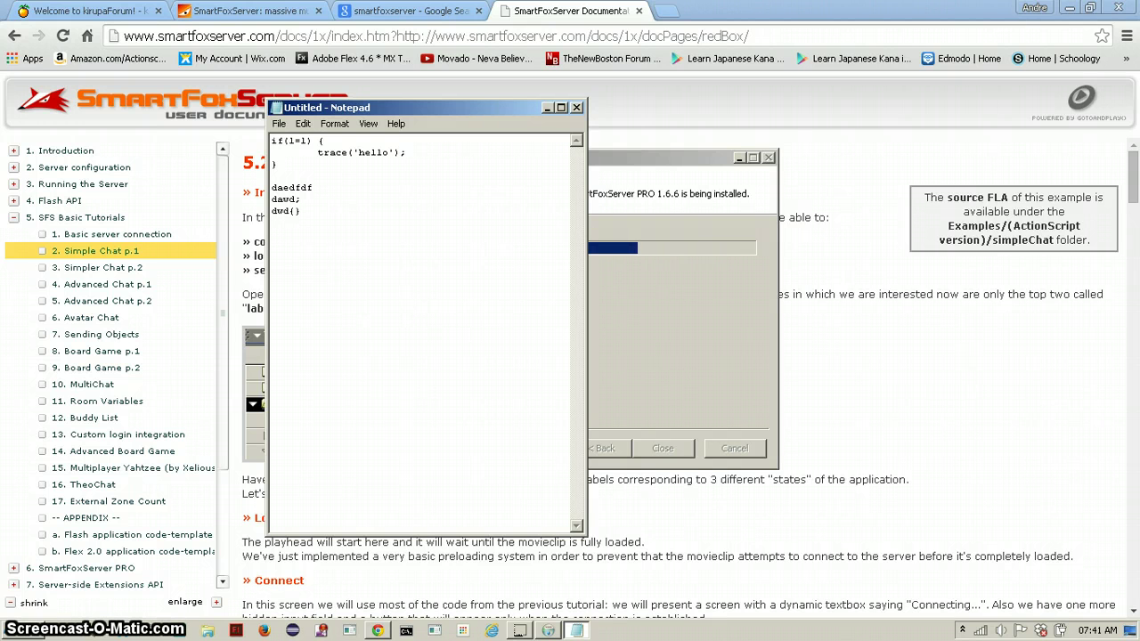
key("Delete")
key("Return")
key("Return")
key("Return")
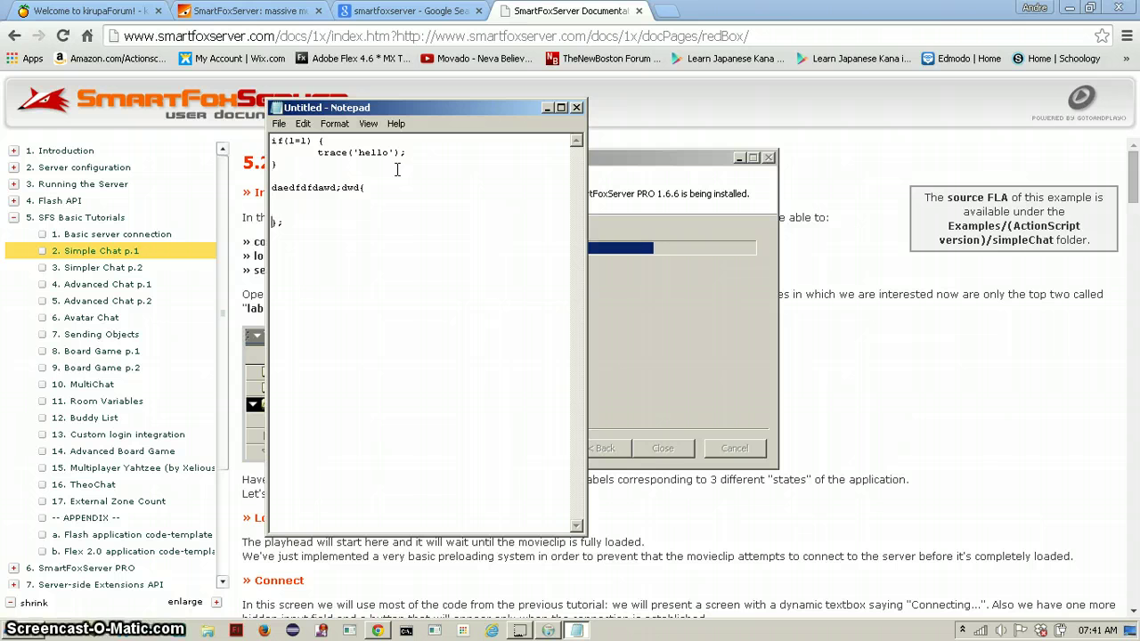
key("shift+Home")
key("shift+Up")
key("shift+Up")
key("shift+Up")
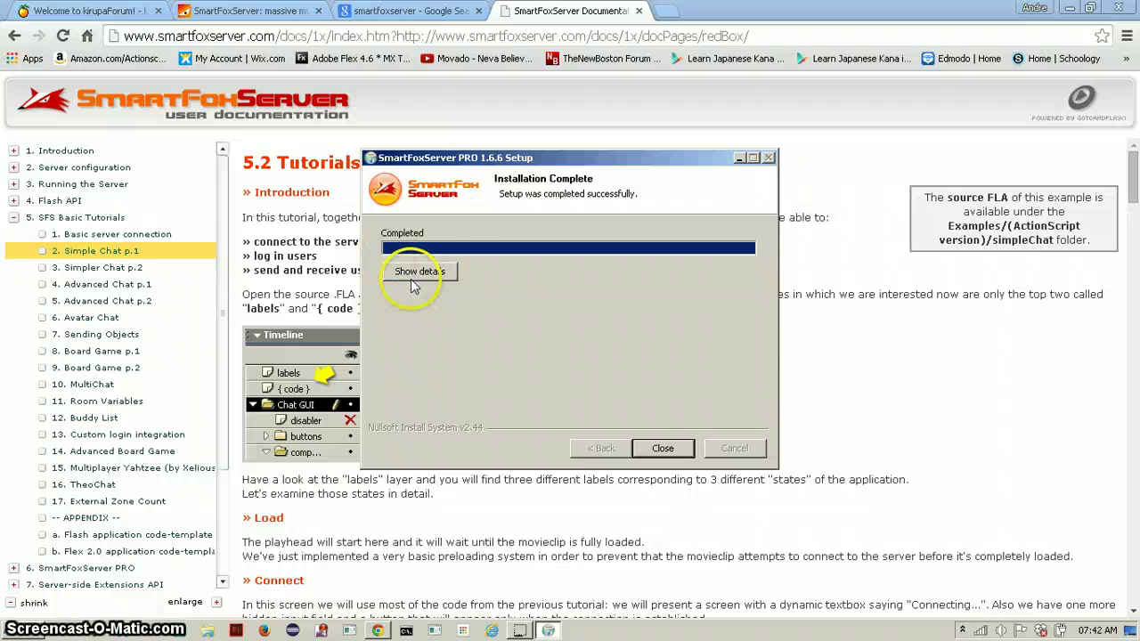
Step: Close the completed installer and open Windows Explorer on Libraries
left_click(662, 448)
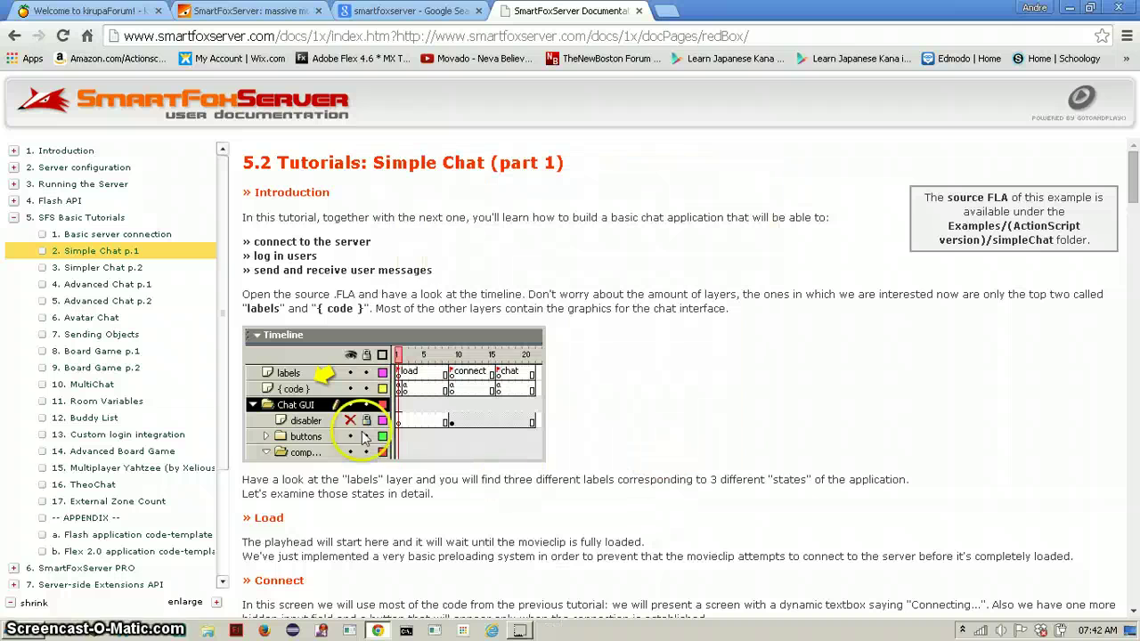
left_click(225, 412)
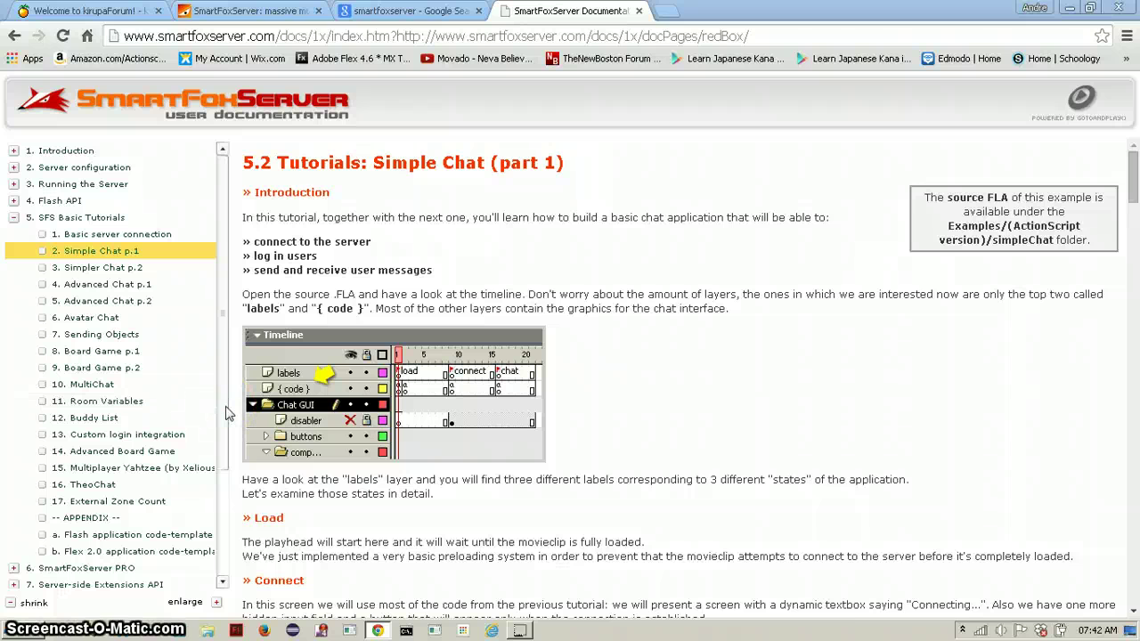
left_click(225, 411)
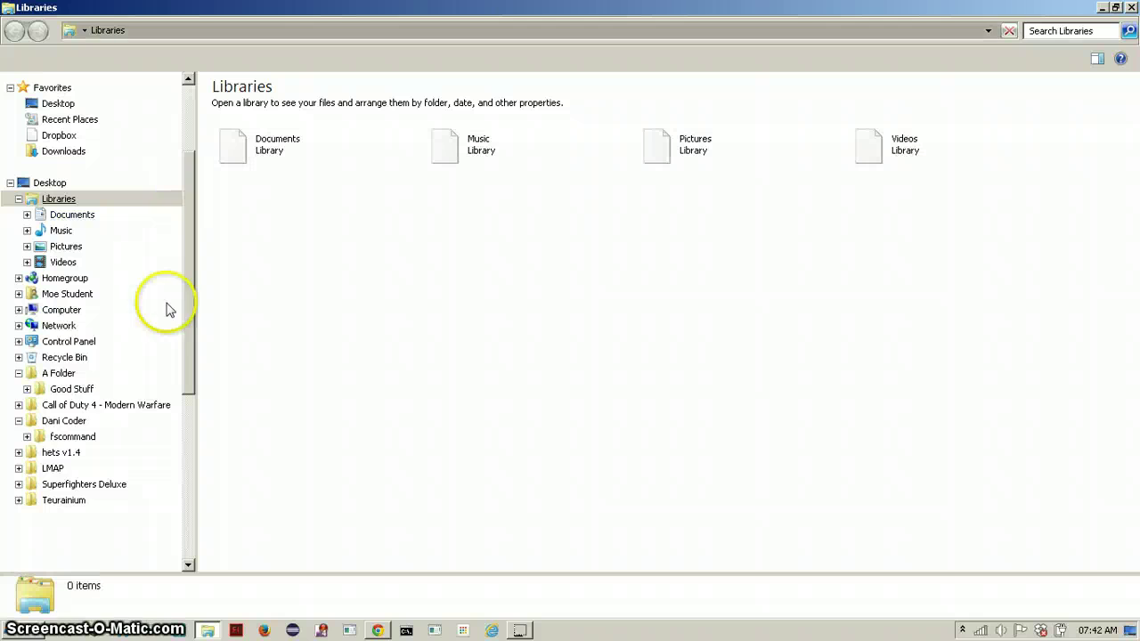
Step: Check the Programmed Files folder on Local Disk (D:), find it empty, and go back
left_click_drag(191, 323, 186, 467)
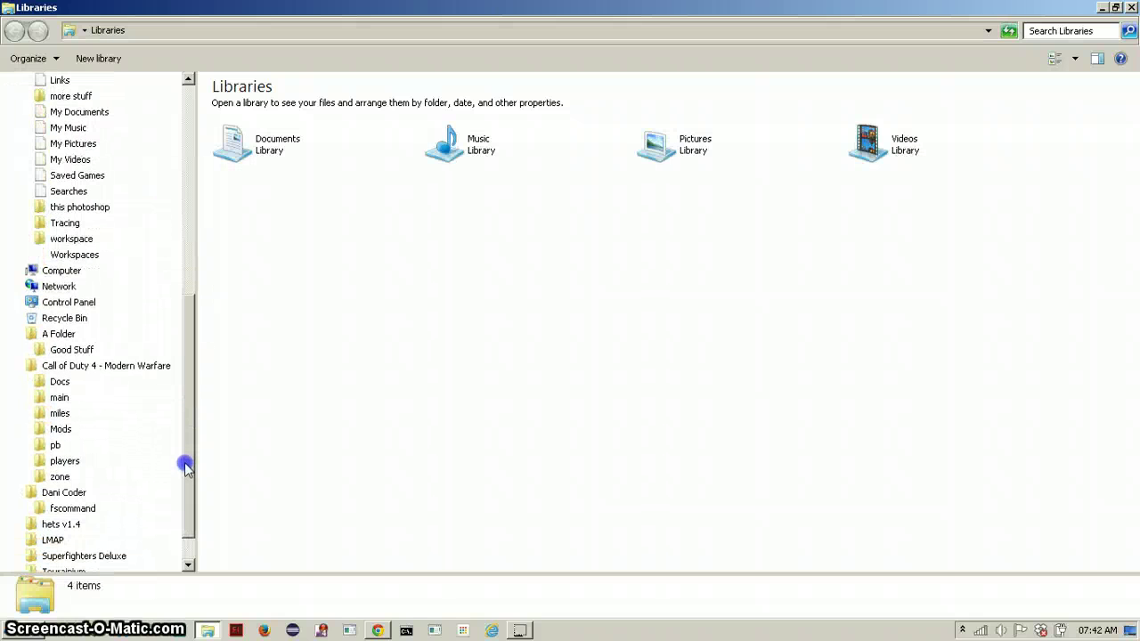
left_click(42, 285)
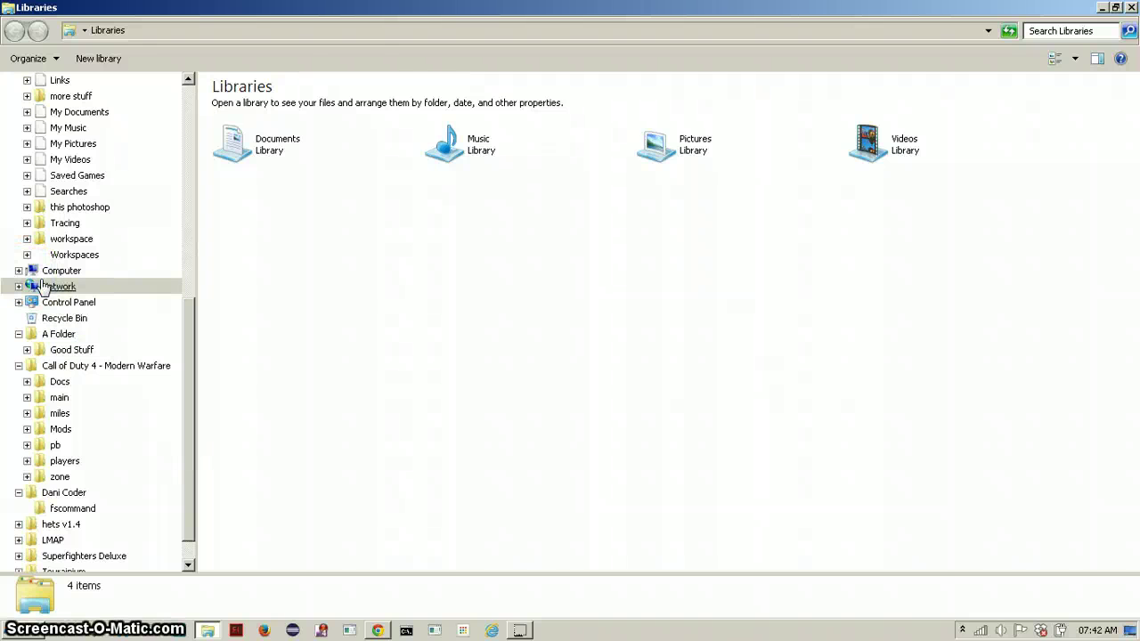
left_click(40, 274)
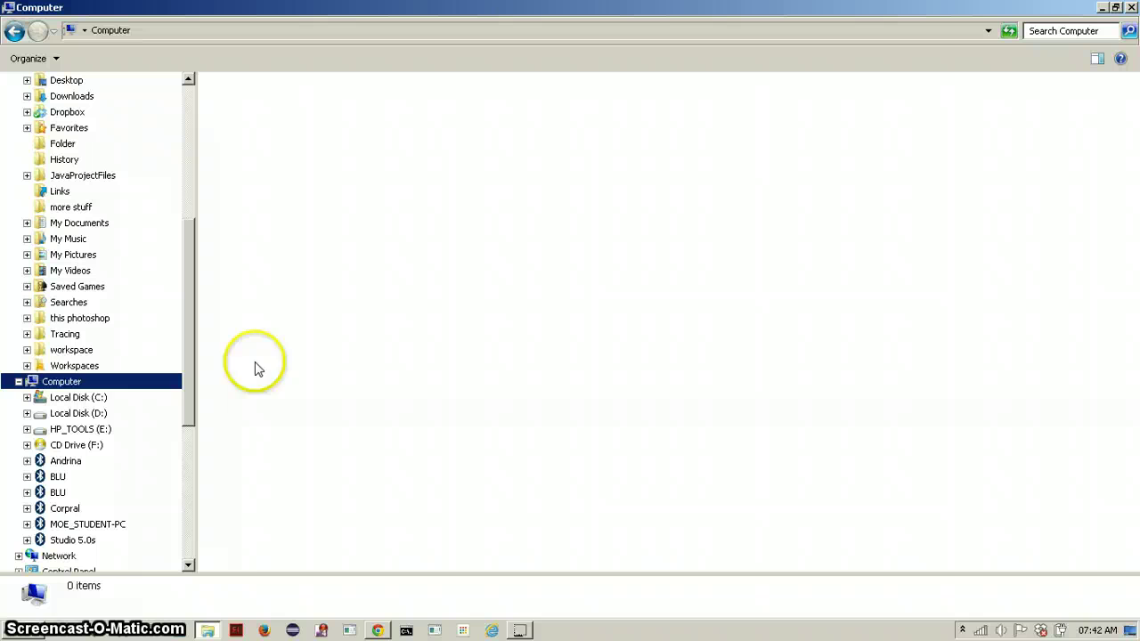
left_click(528, 112)
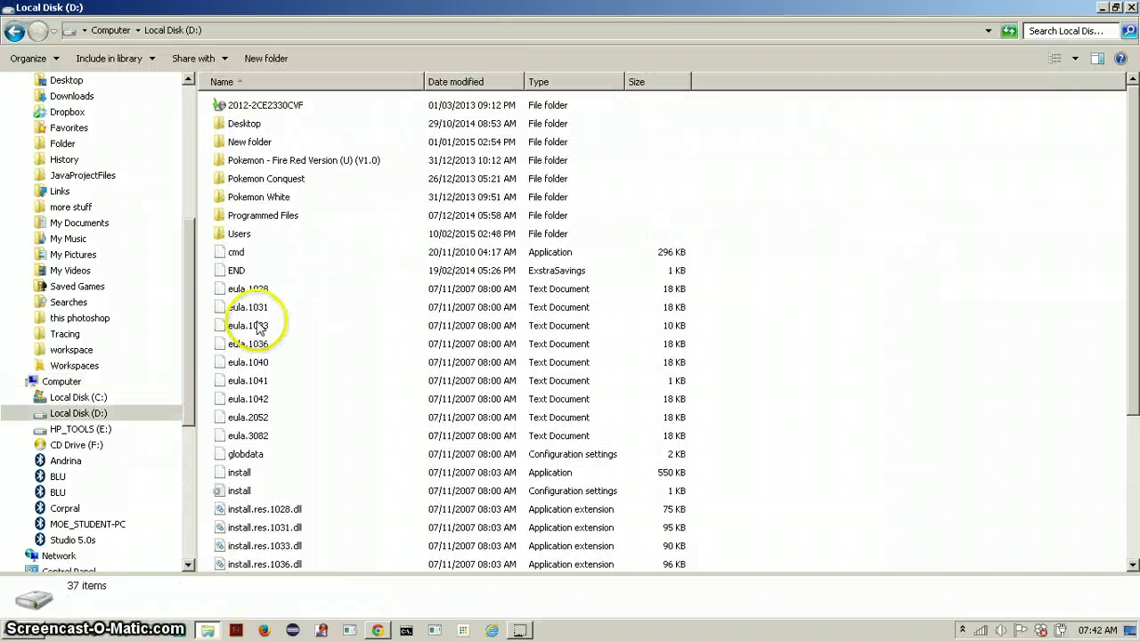
left_click(224, 220)
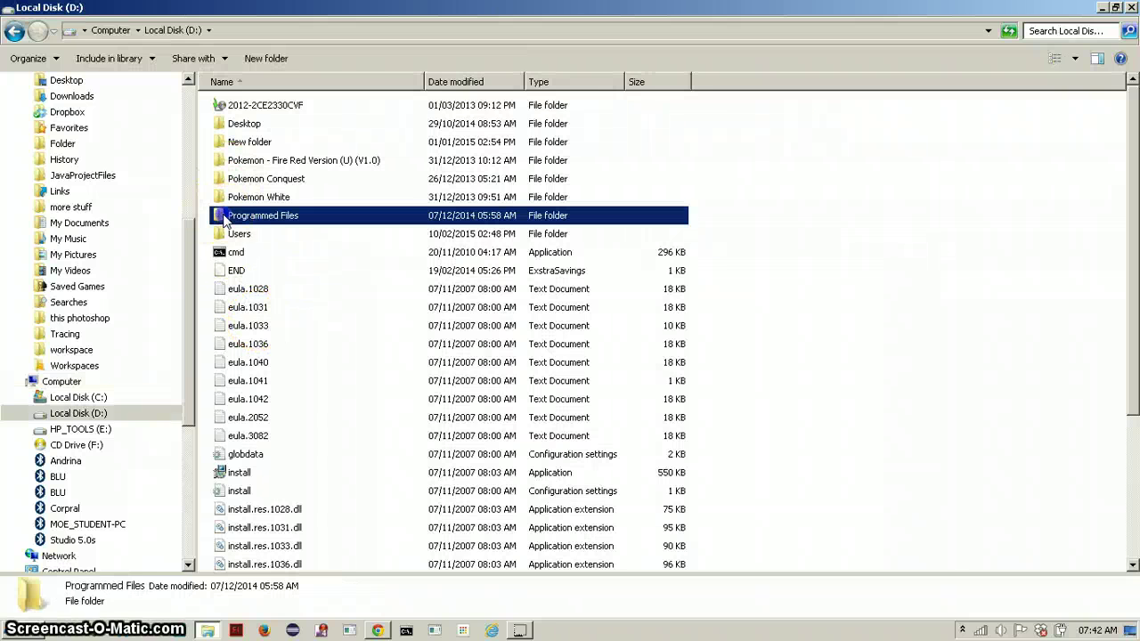
double_click(224, 220)
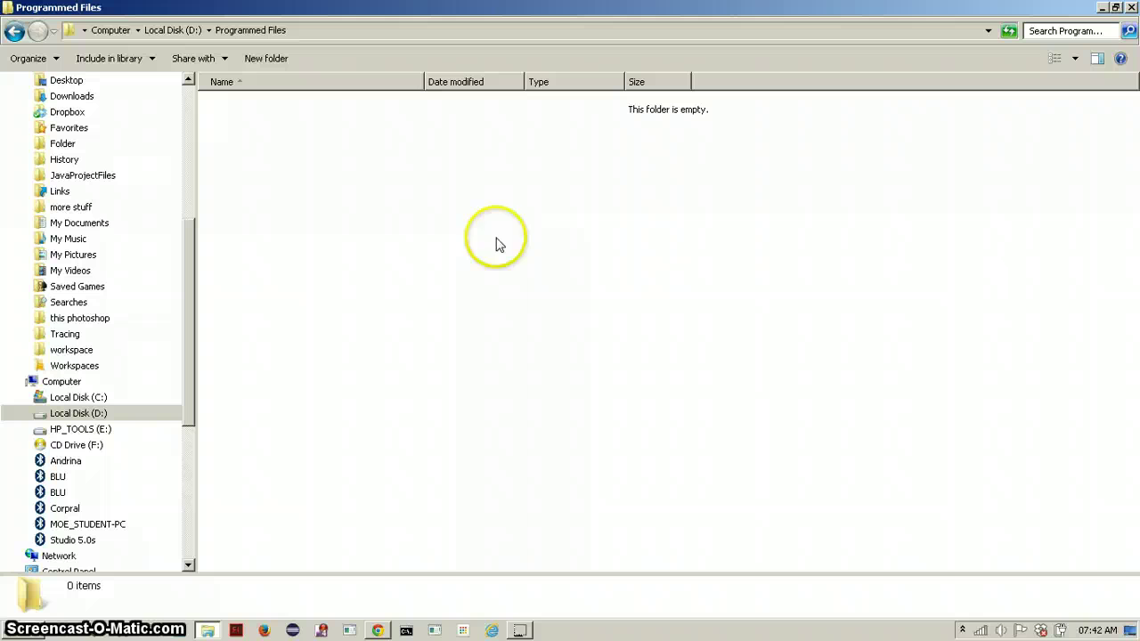
left_click(14, 32)
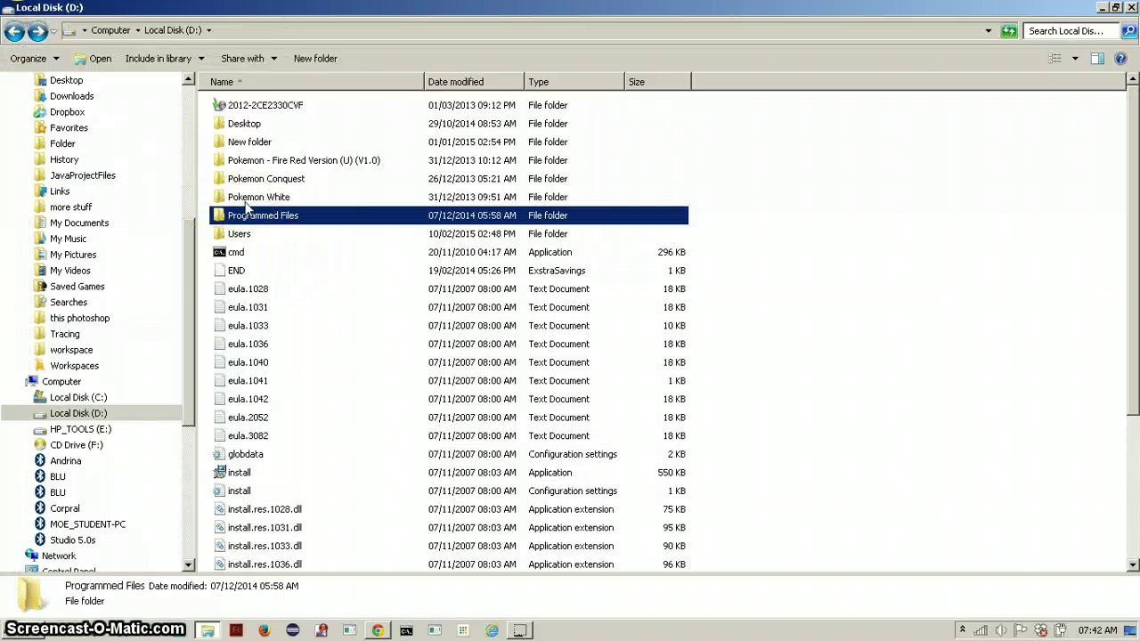
Step: Navigate Explorer to C:\Program Files\SFServerPRO_1.6.6
left_click(65, 399)
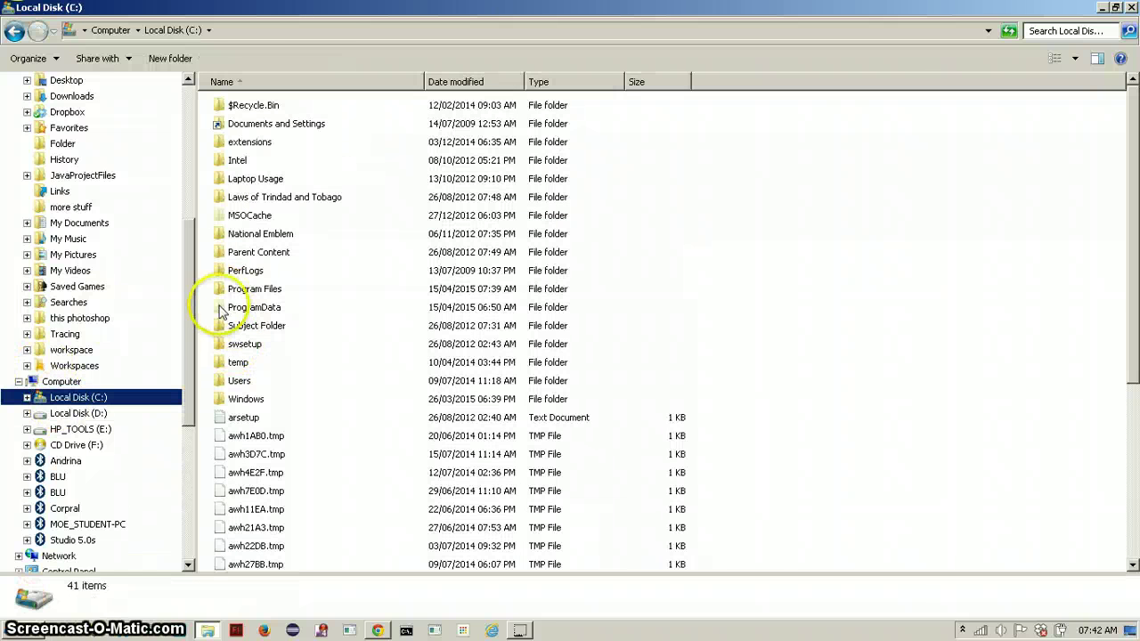
double_click(224, 288)
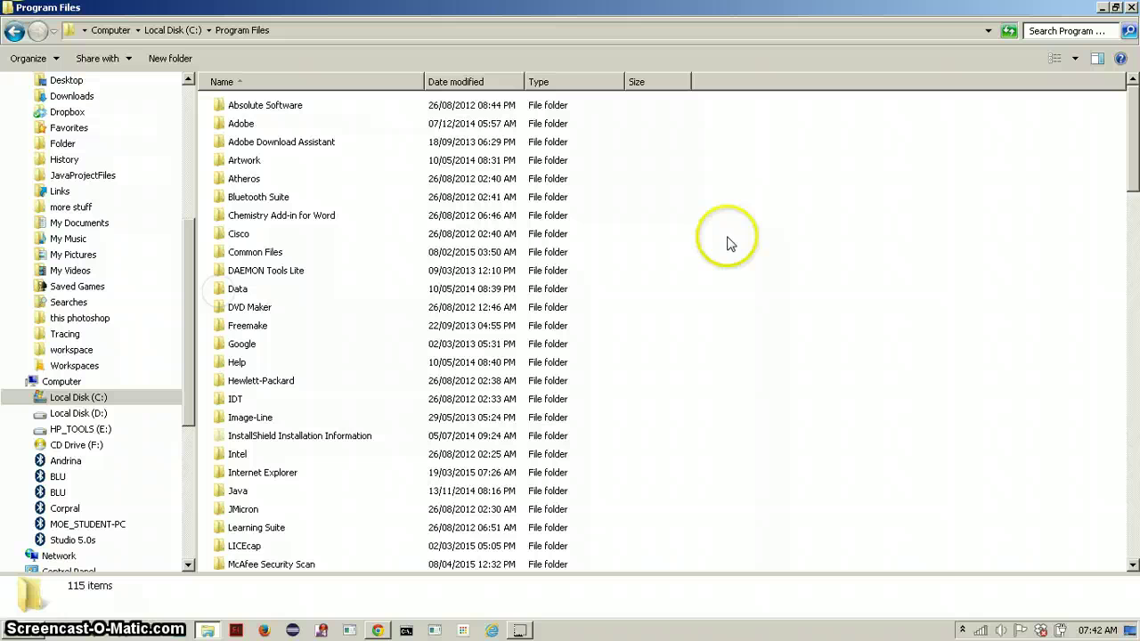
left_click_drag(1133, 139, 1135, 346)
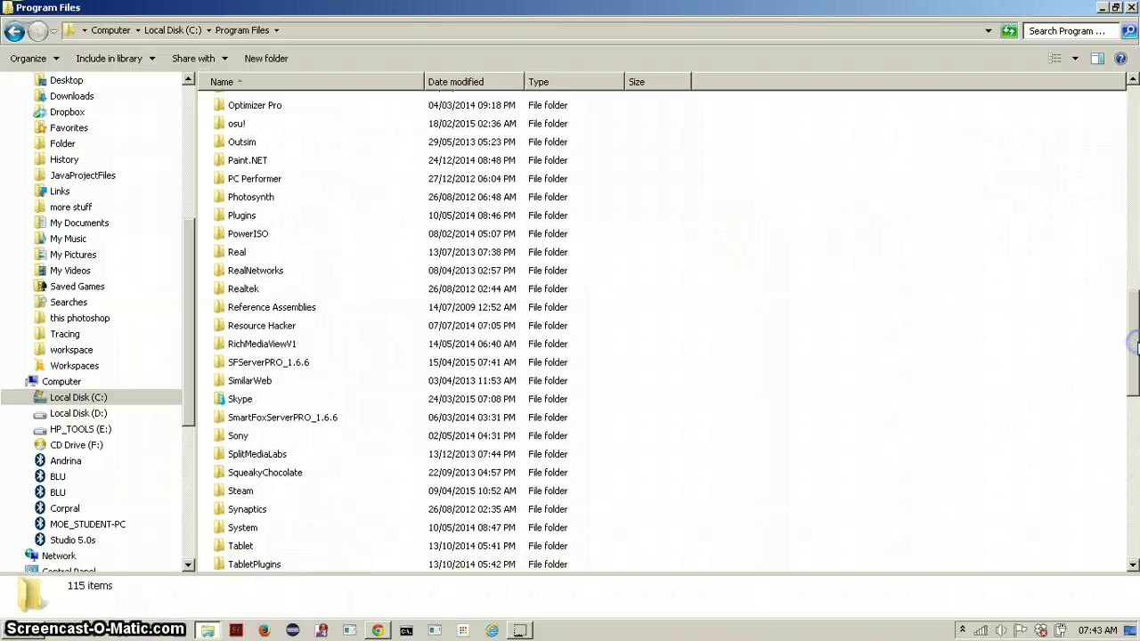
double_click(268, 362)
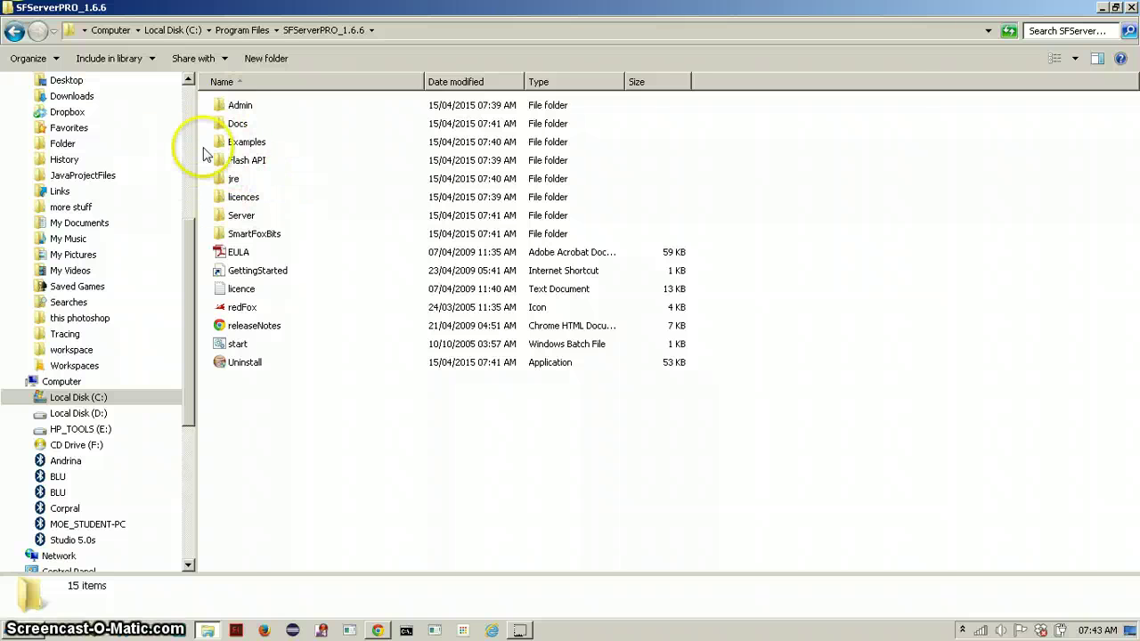
Step: Open the Examples folder, glance into AS3, then open the AS2 examples folder
double_click(206, 142)
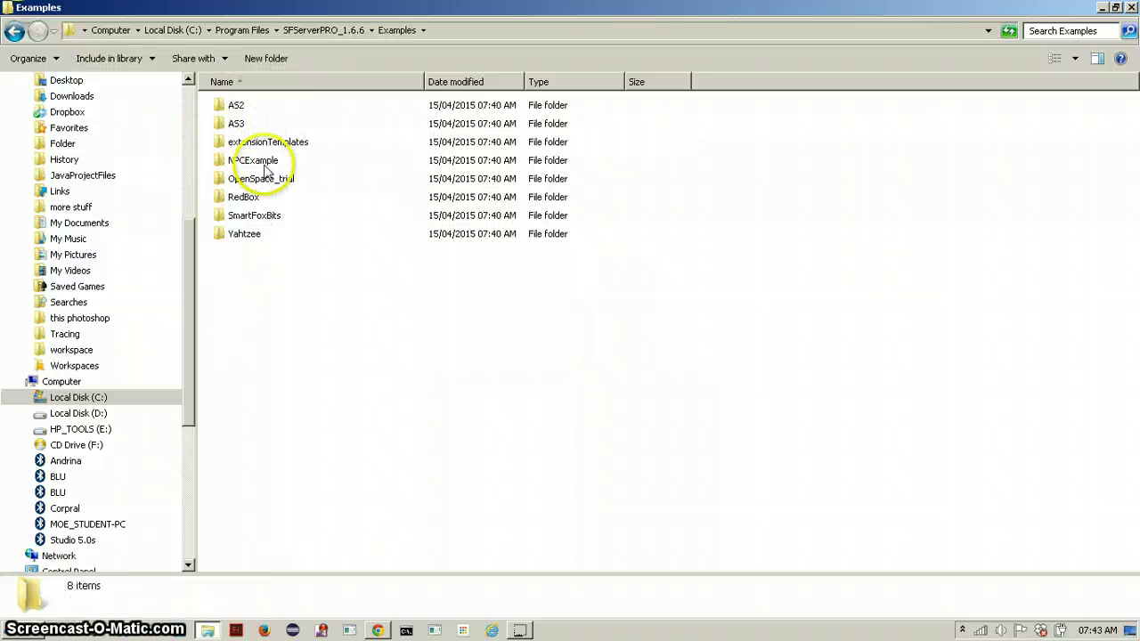
double_click(225, 124)
key("BackSpace")
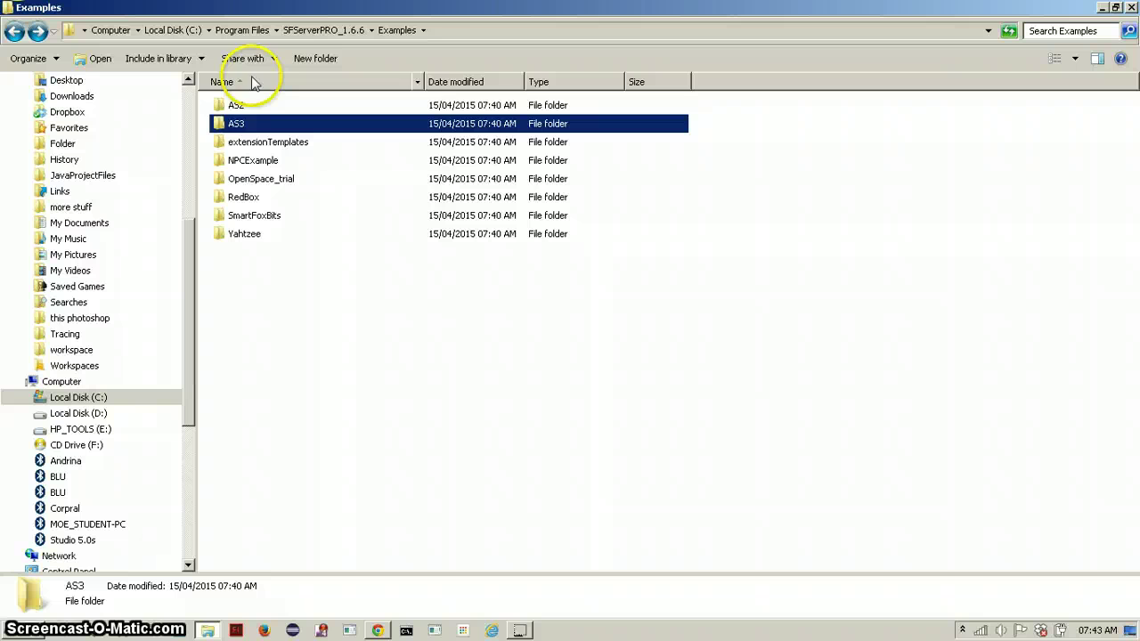
left_click(235, 107)
double_click(235, 111)
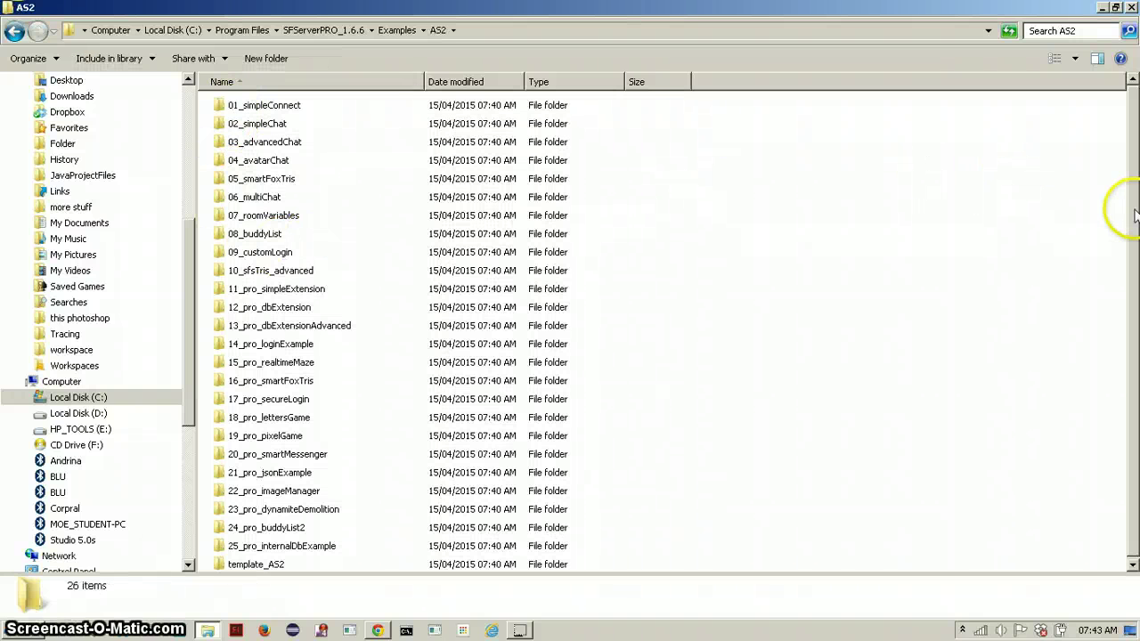
left_click(1125, 182)
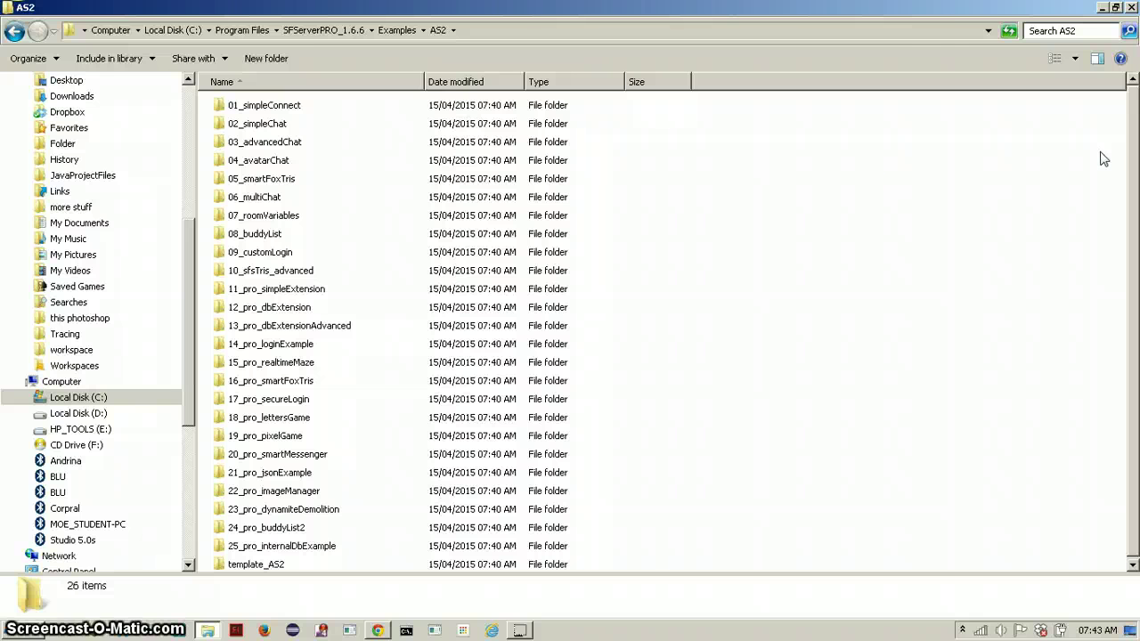
Step: Look inside the 01_simpleConnect example and return to the AS2 list
left_click(636, 160)
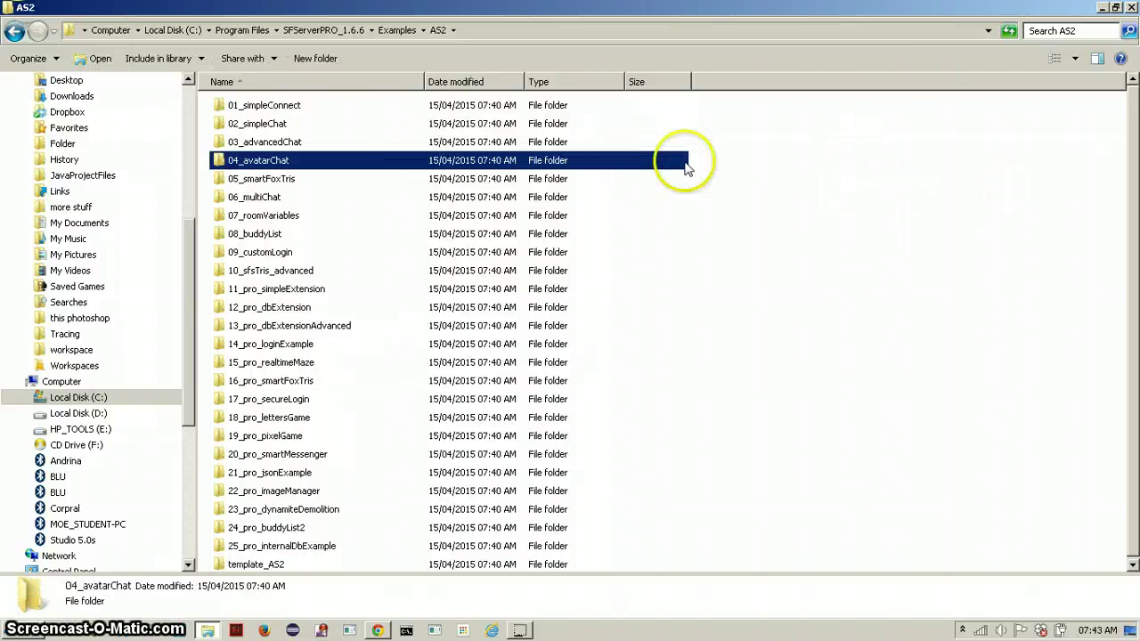
left_click(783, 169)
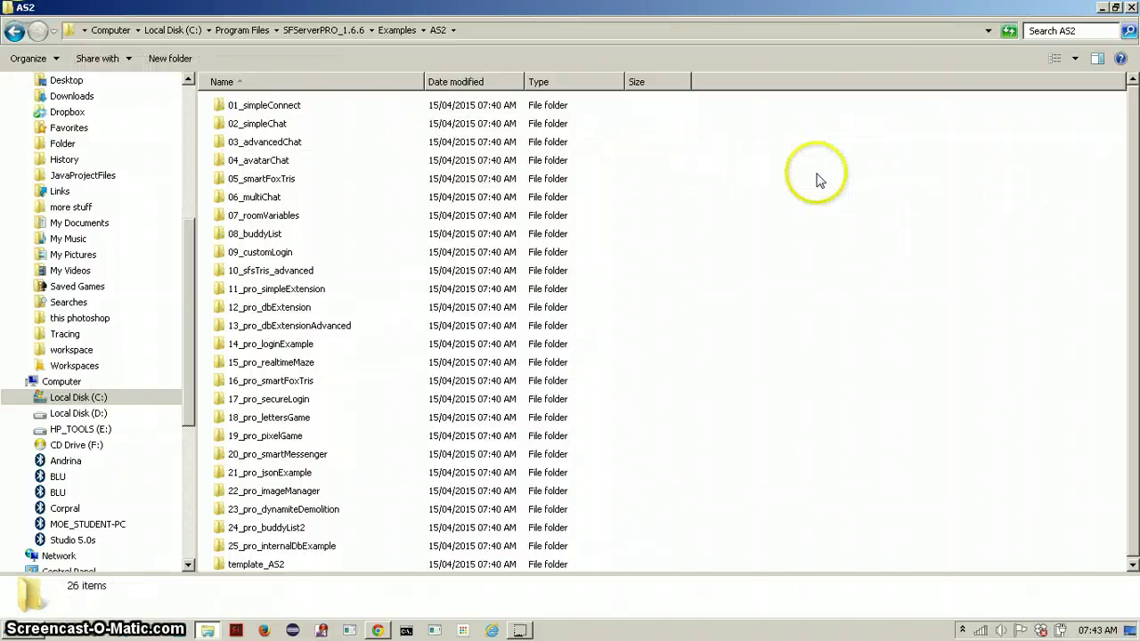
double_click(280, 105)
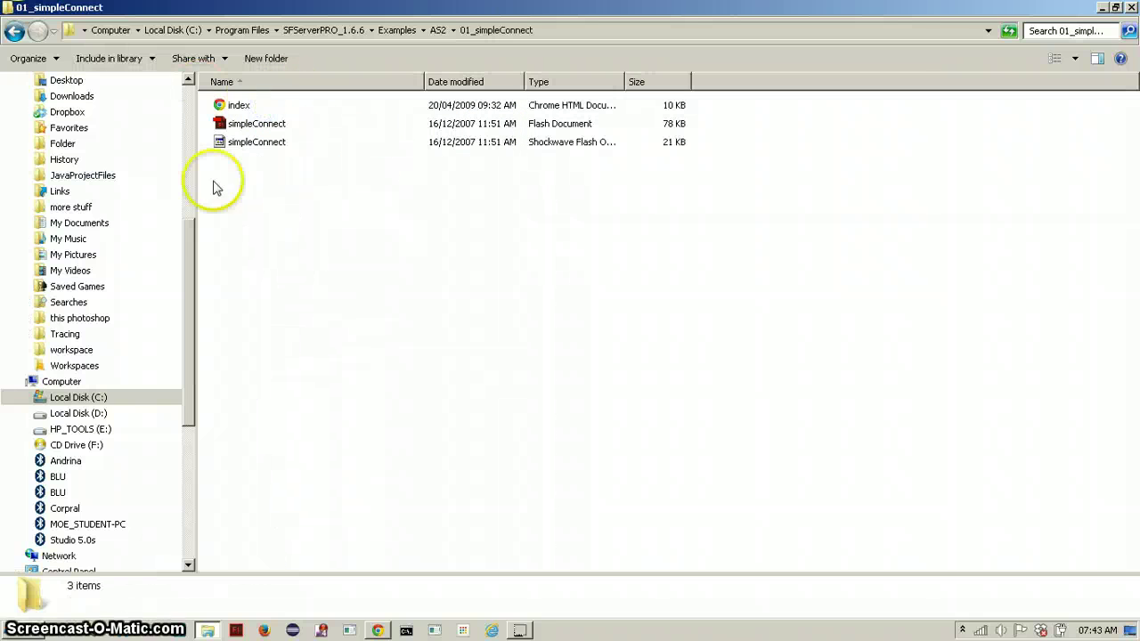
left_click(14, 31)
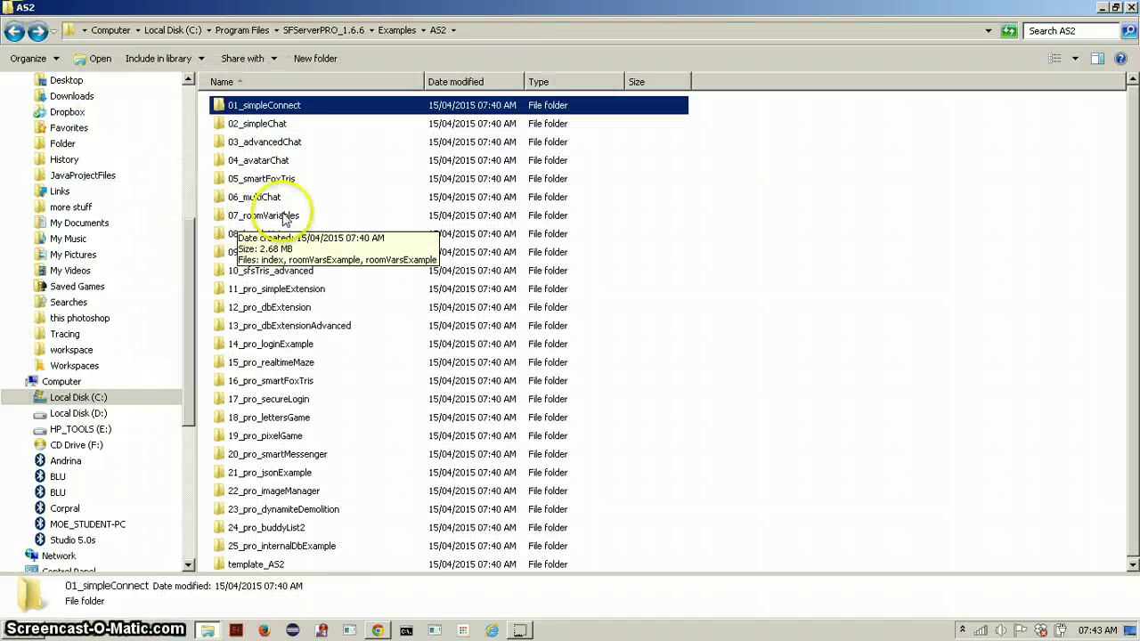
Step: Inspect the 04_avatarChat example, then go back up to SFServerPRO_1.6.6
double_click(249, 162)
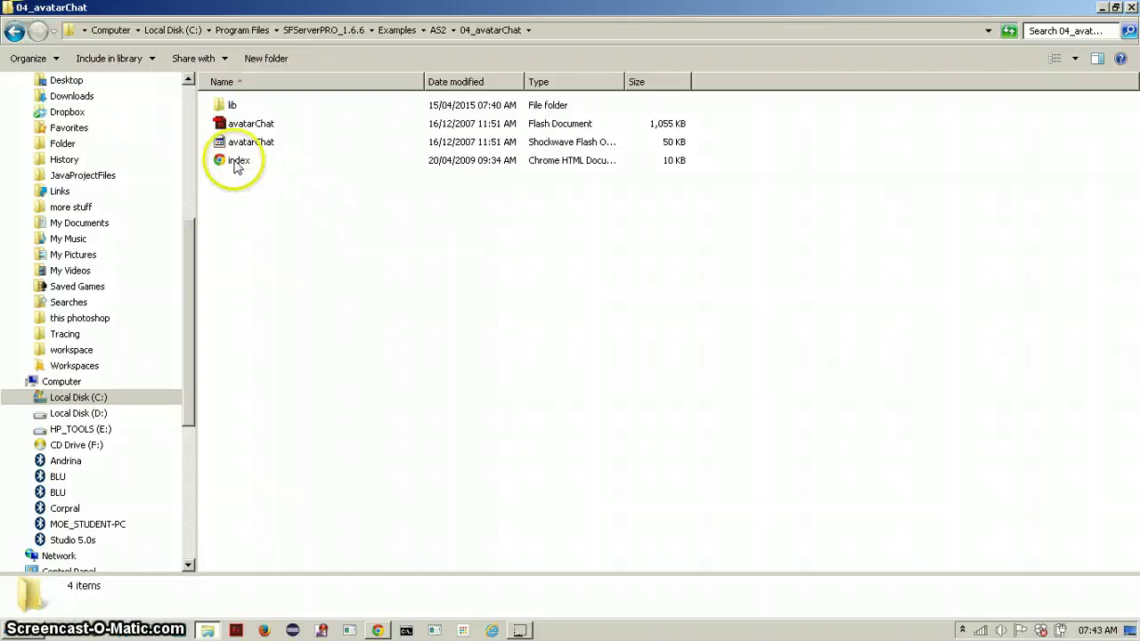
left_click(14, 32)
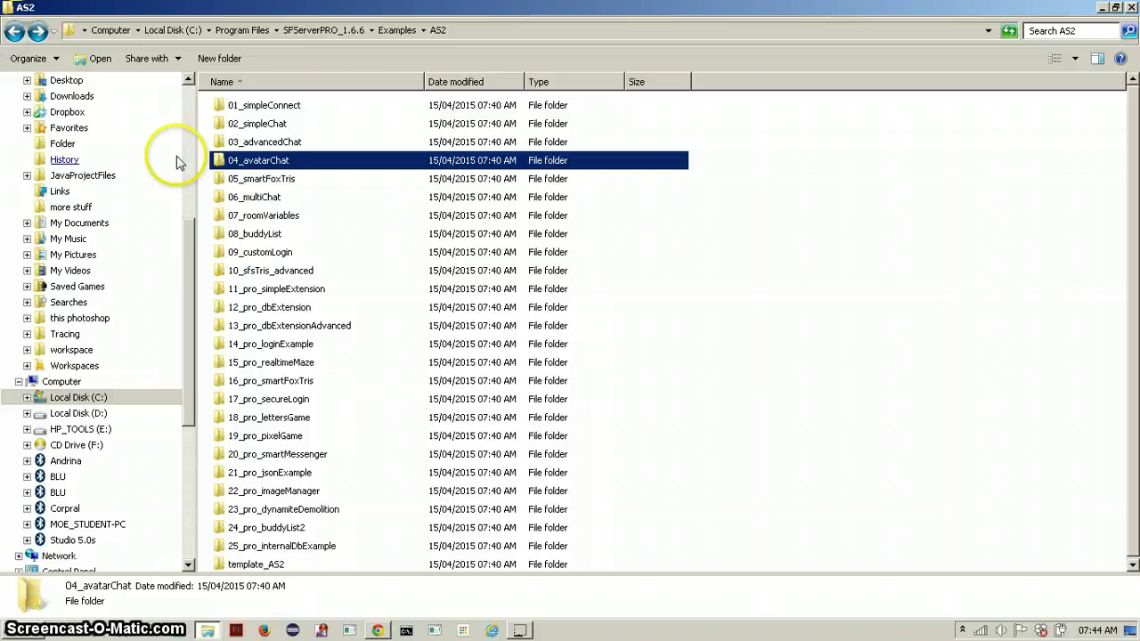
left_click(15, 31)
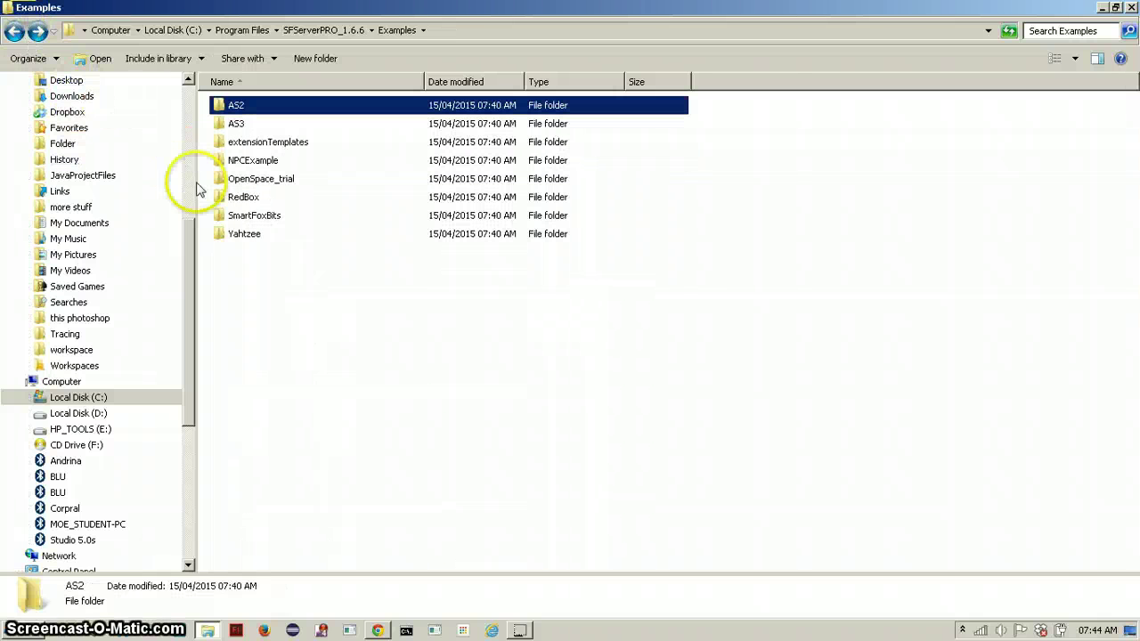
left_click(14, 31)
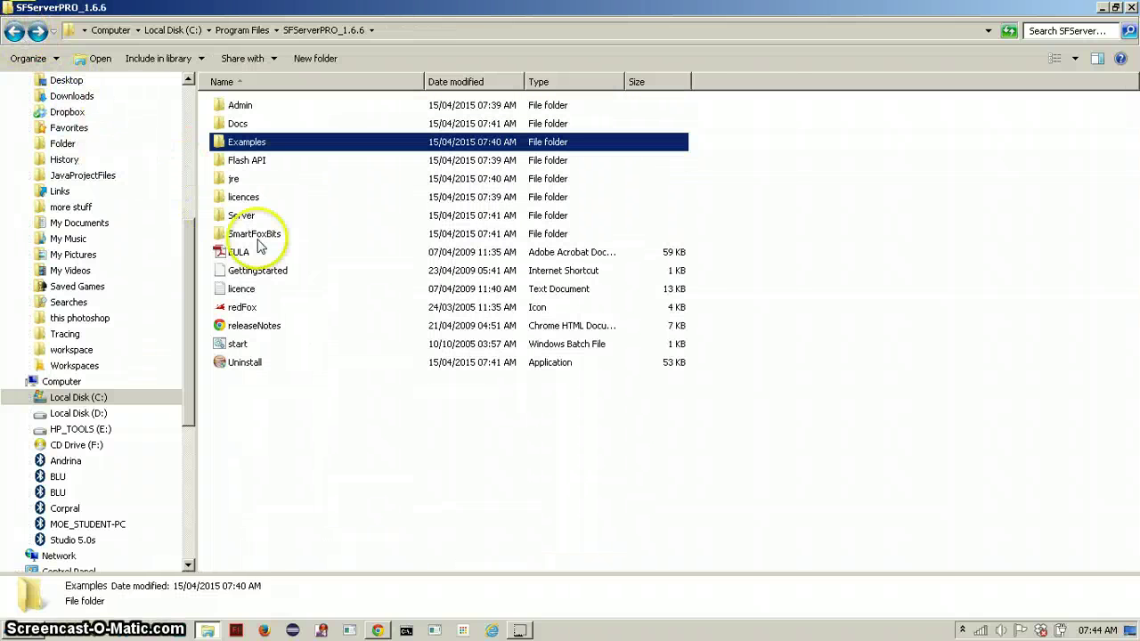
Step: Run start.bat to launch SmartFoxServer and minimize its console
left_click(219, 346)
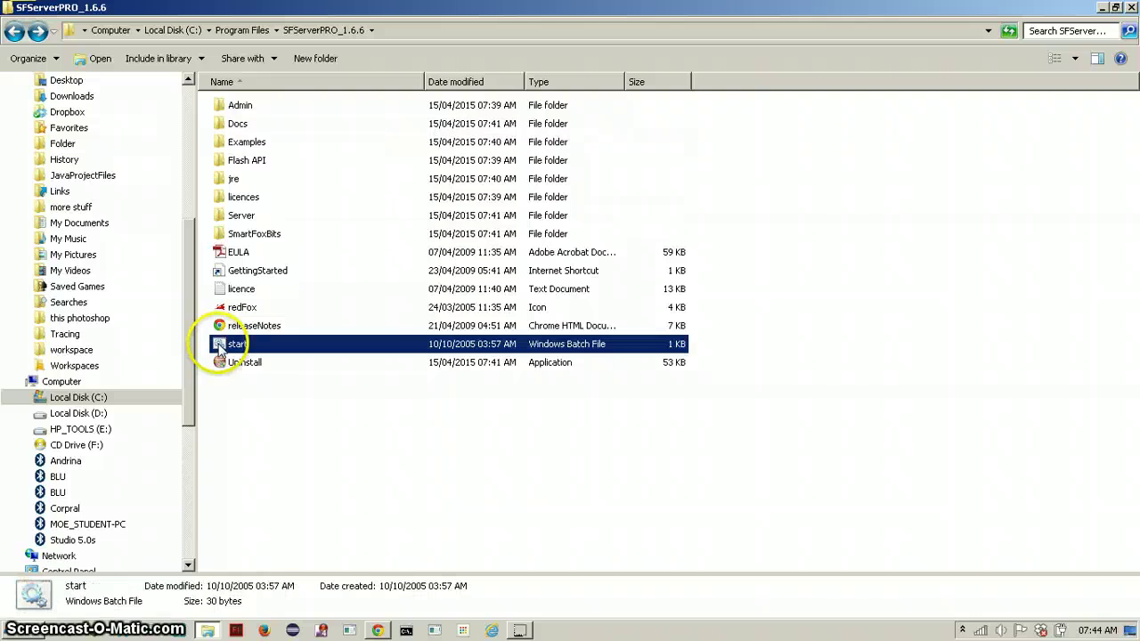
double_click(221, 346)
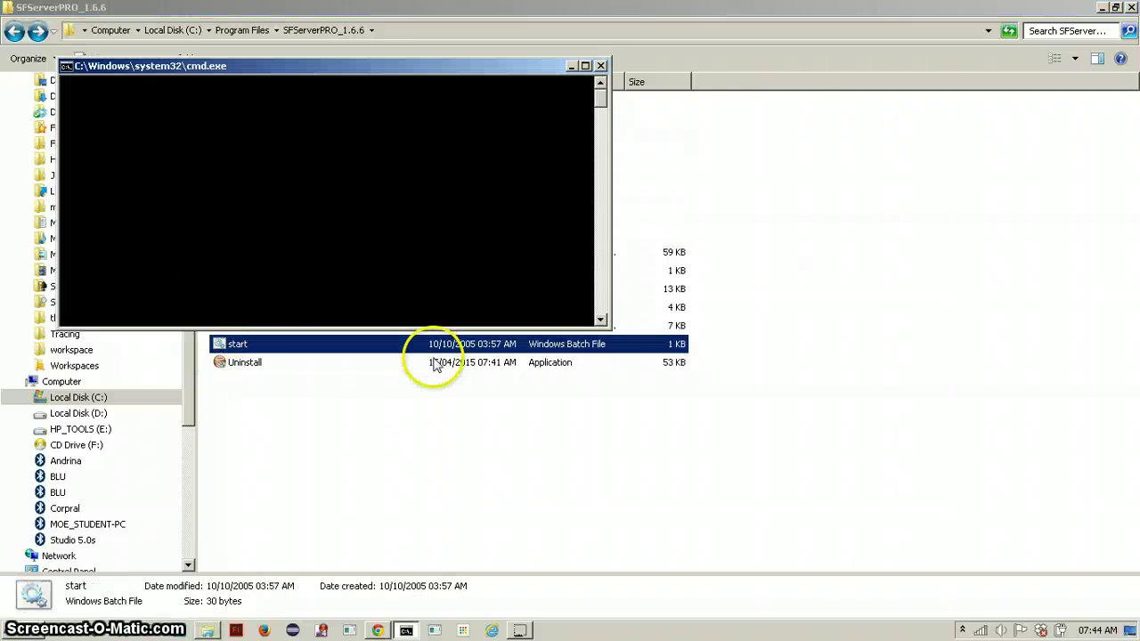
left_click(354, 435)
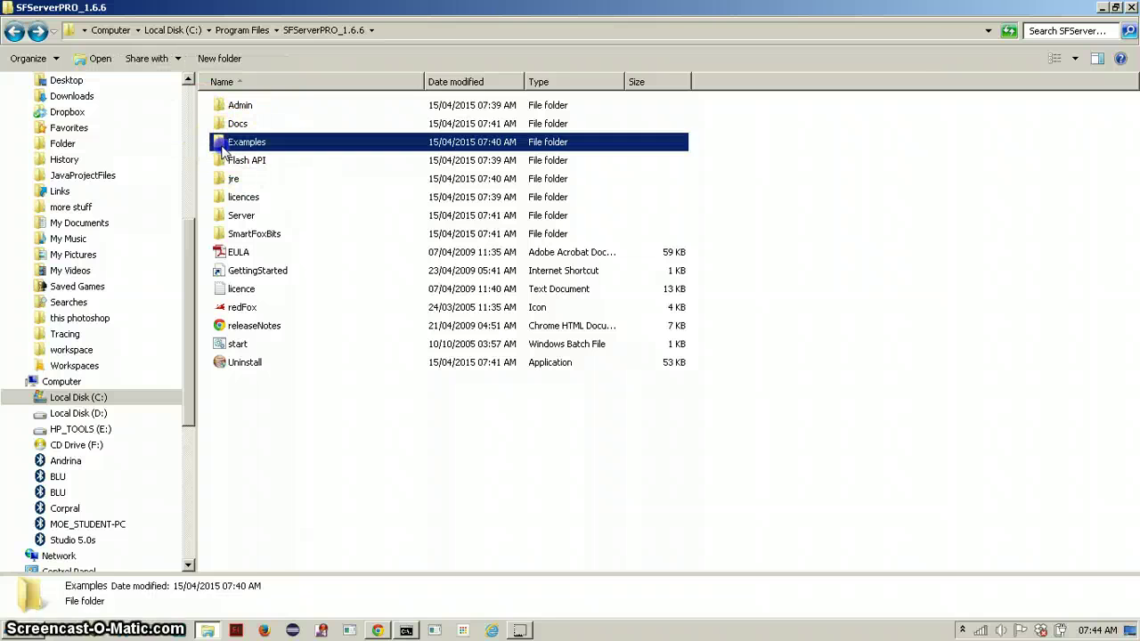
Step: Open Examples\AS2\04_avatarChat, select the avatarChat movie, and restore the server console
double_click(218, 142)
double_click(223, 108)
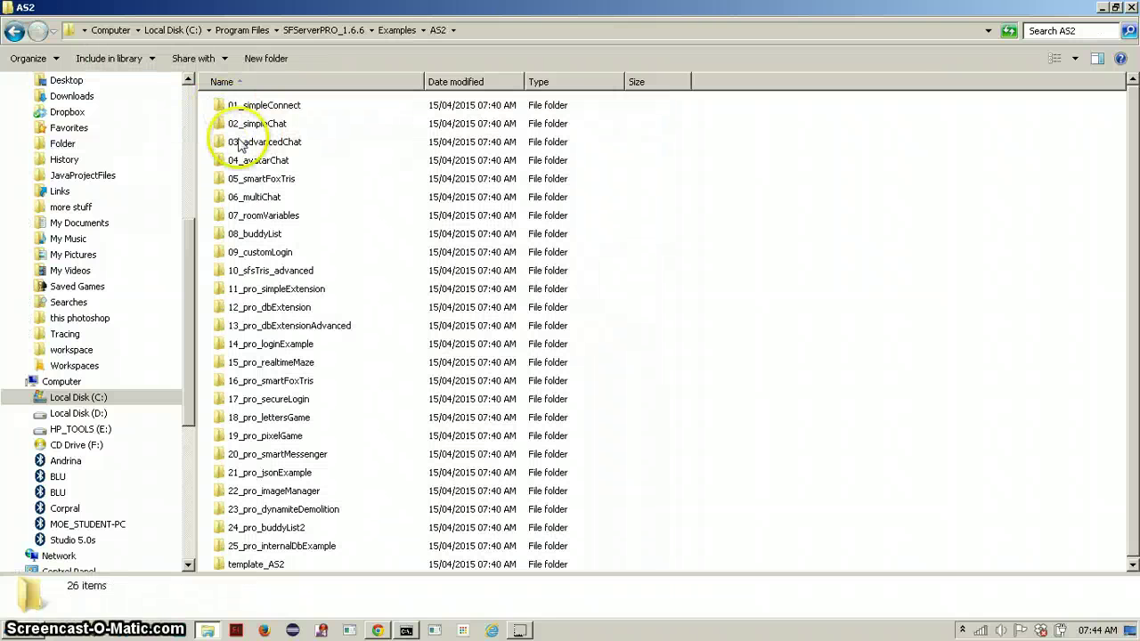
left_click(221, 164)
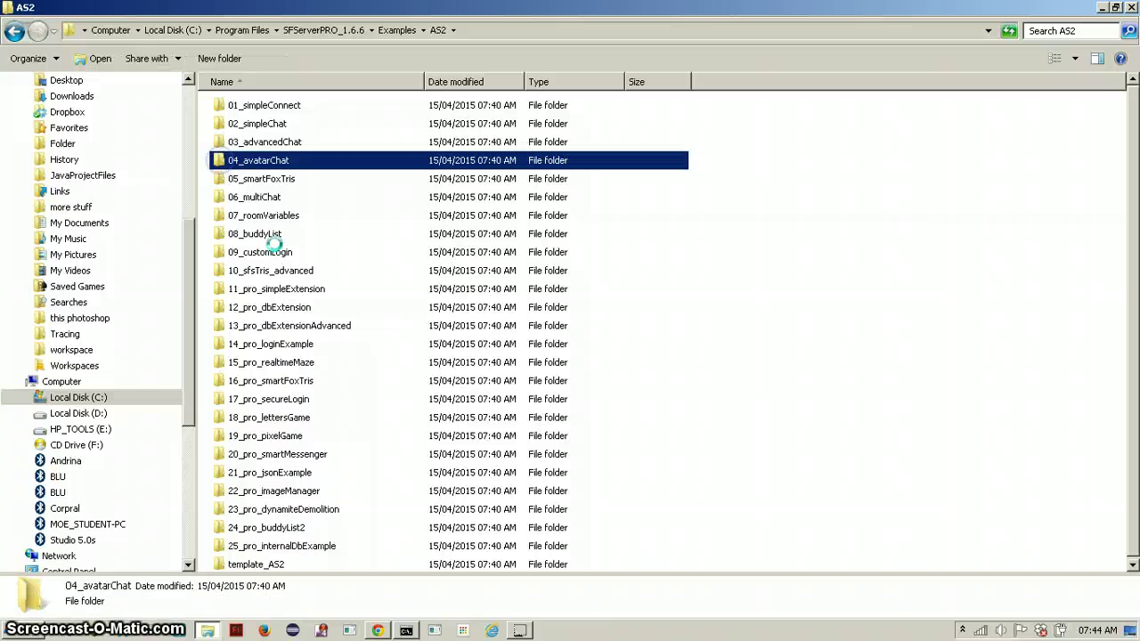
key("Return")
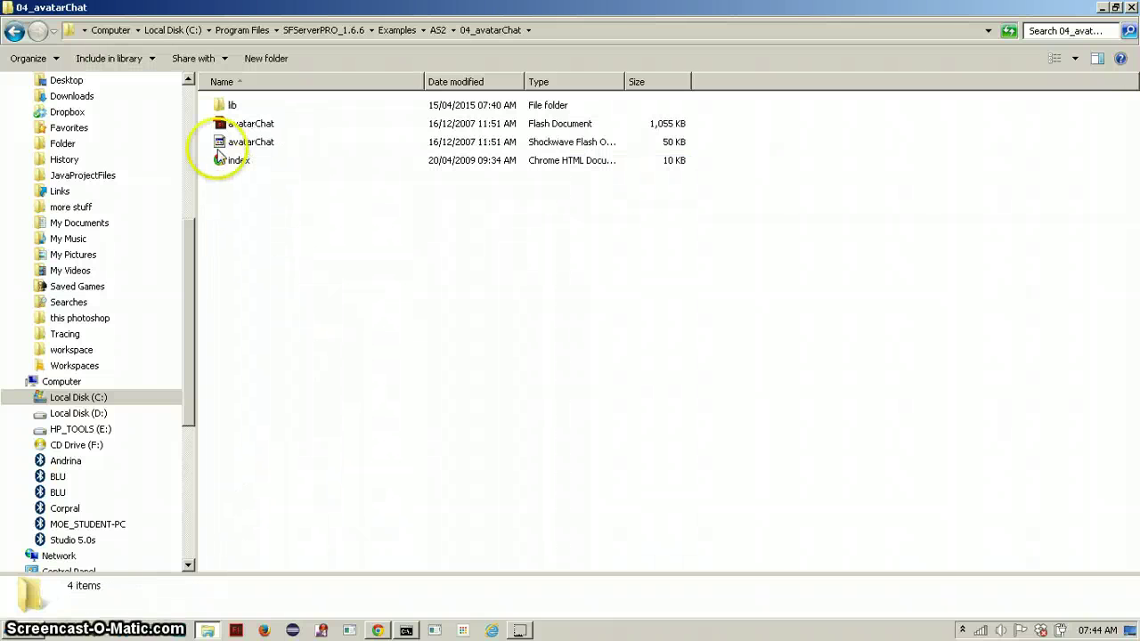
left_click(583, 143)
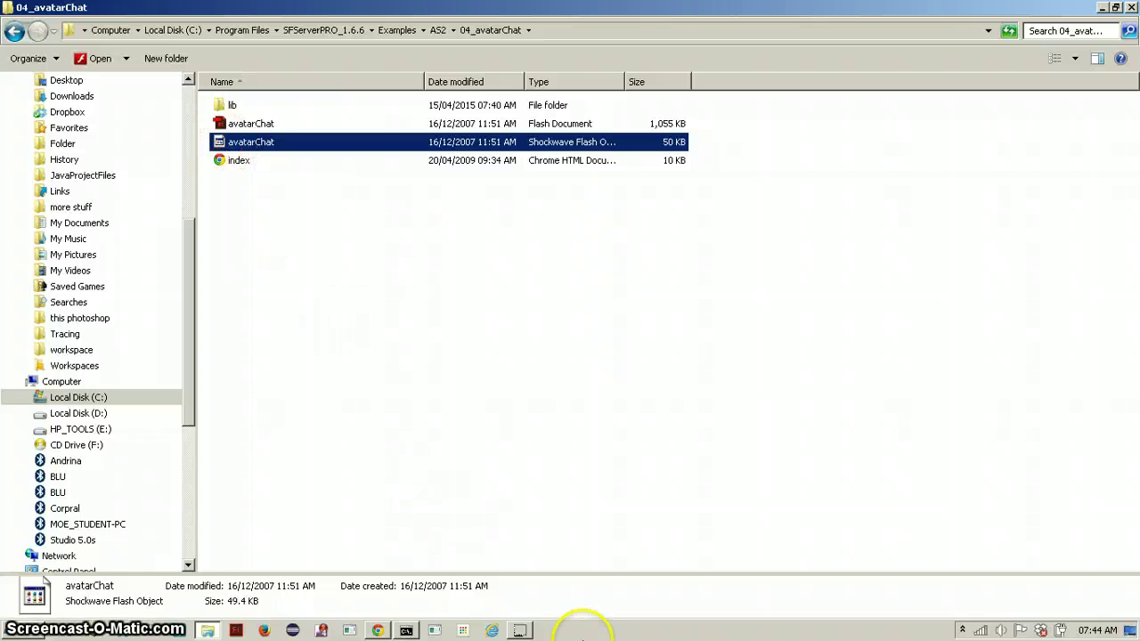
left_click(405, 631)
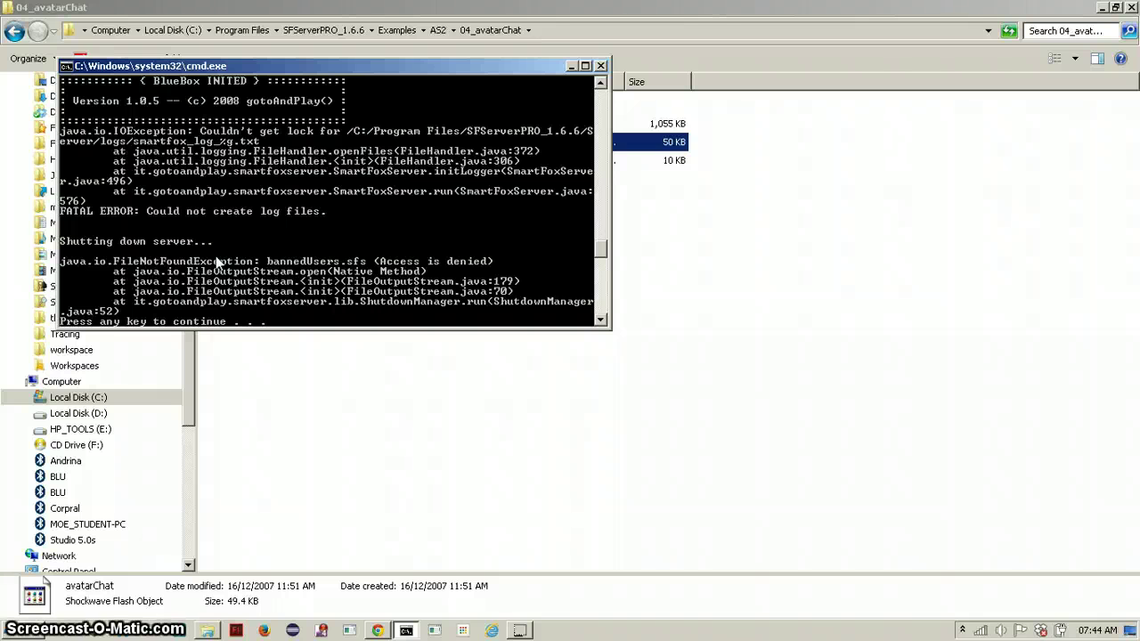
Step: Dismiss the failed server console and return to the SFServerPRO_1.6.6 folder
key("Return")
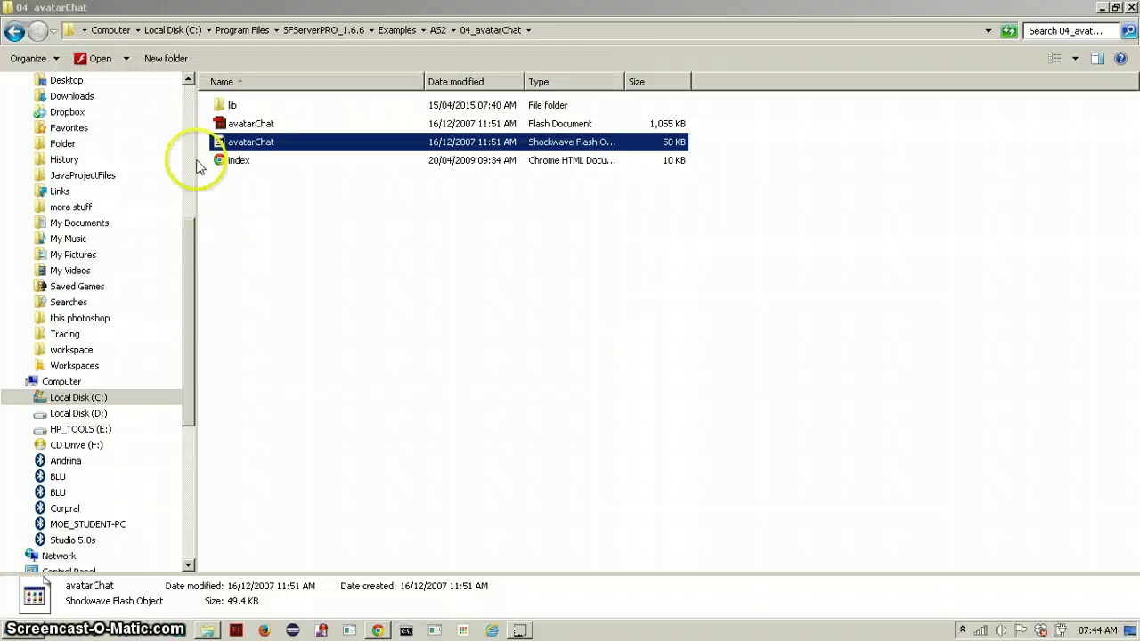
left_click(14, 31)
left_click(15, 31)
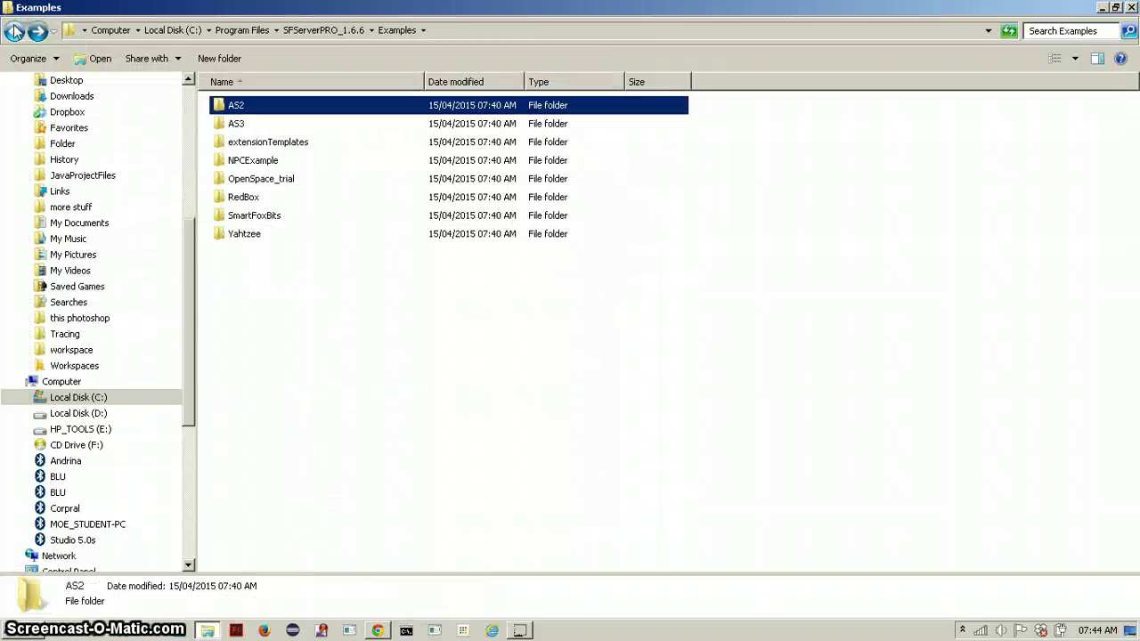
left_click(14, 31)
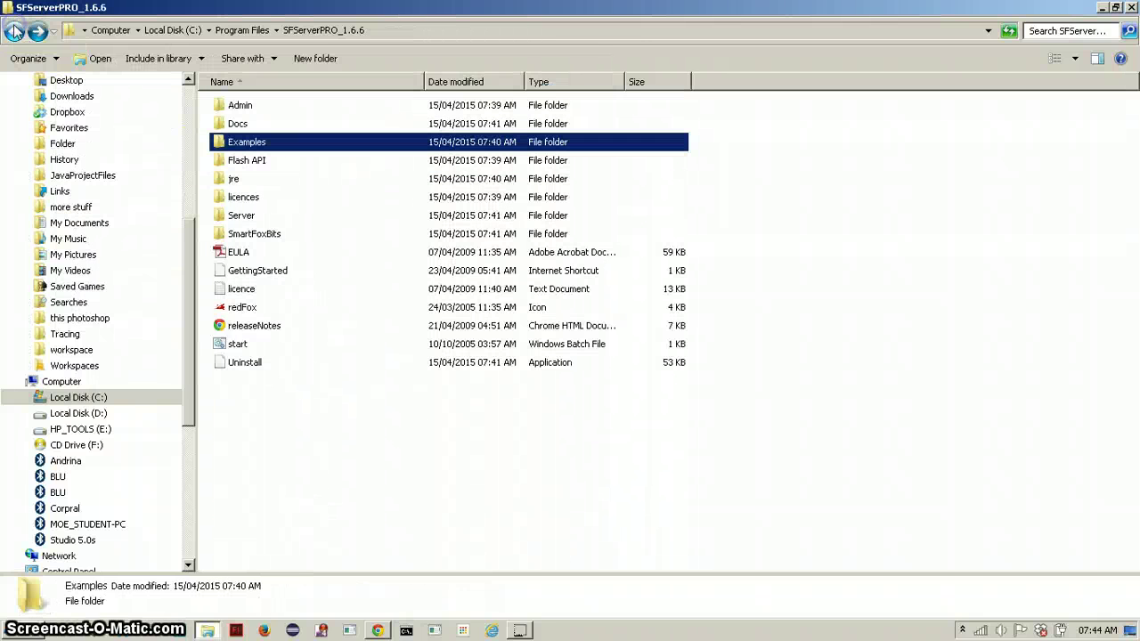
Step: Run start.bat again, close its error console, and return to Program Files
double_click(219, 345)
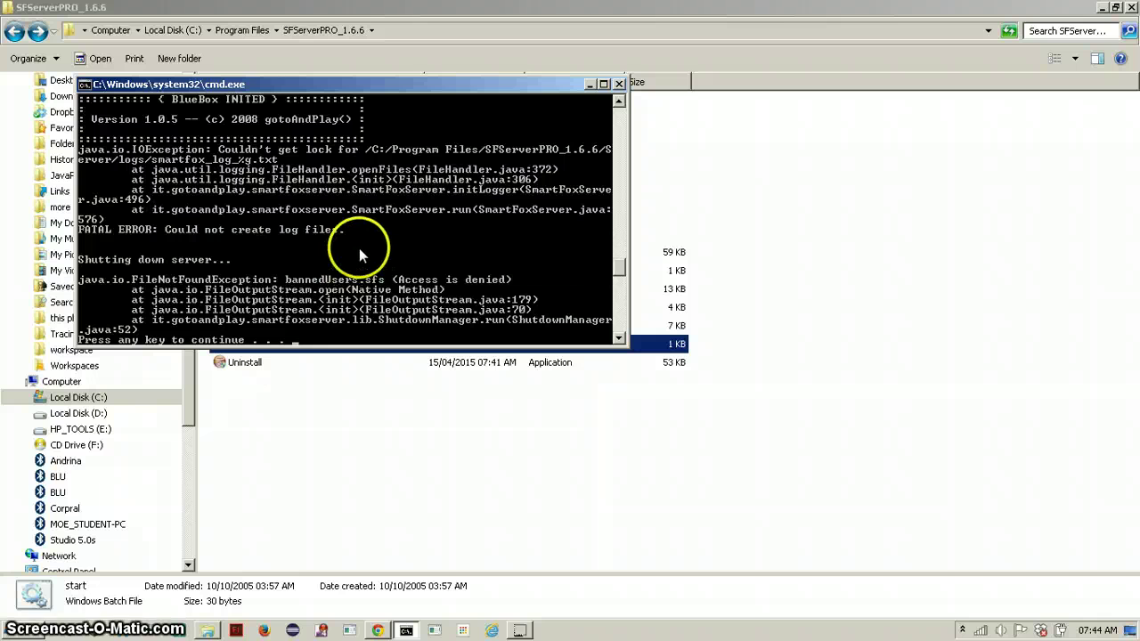
left_click(619, 83)
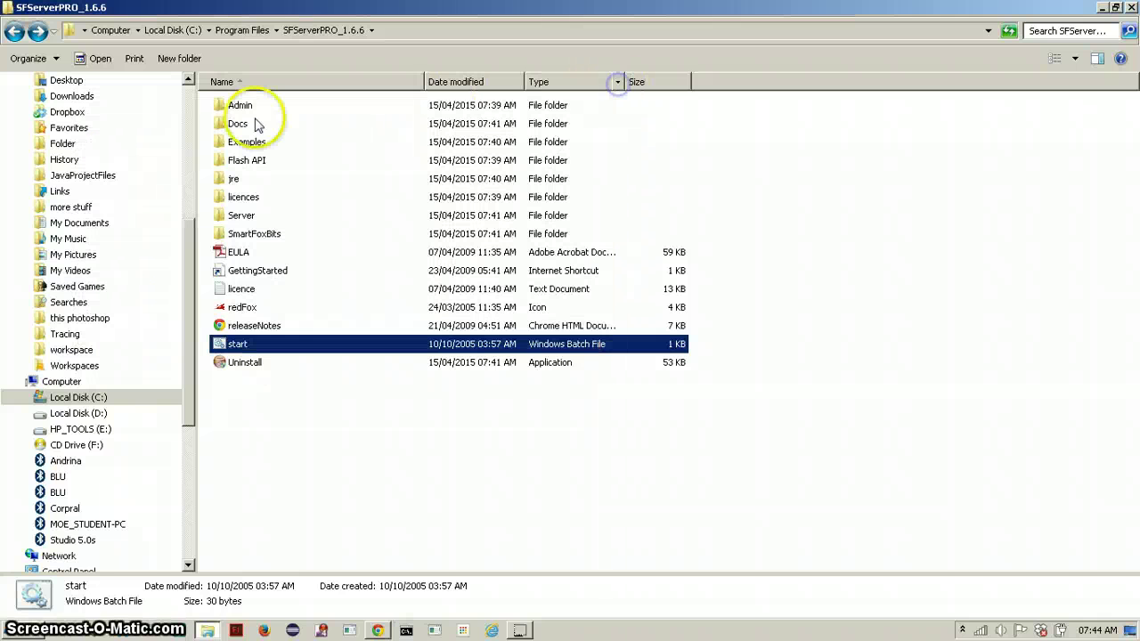
left_click(14, 31)
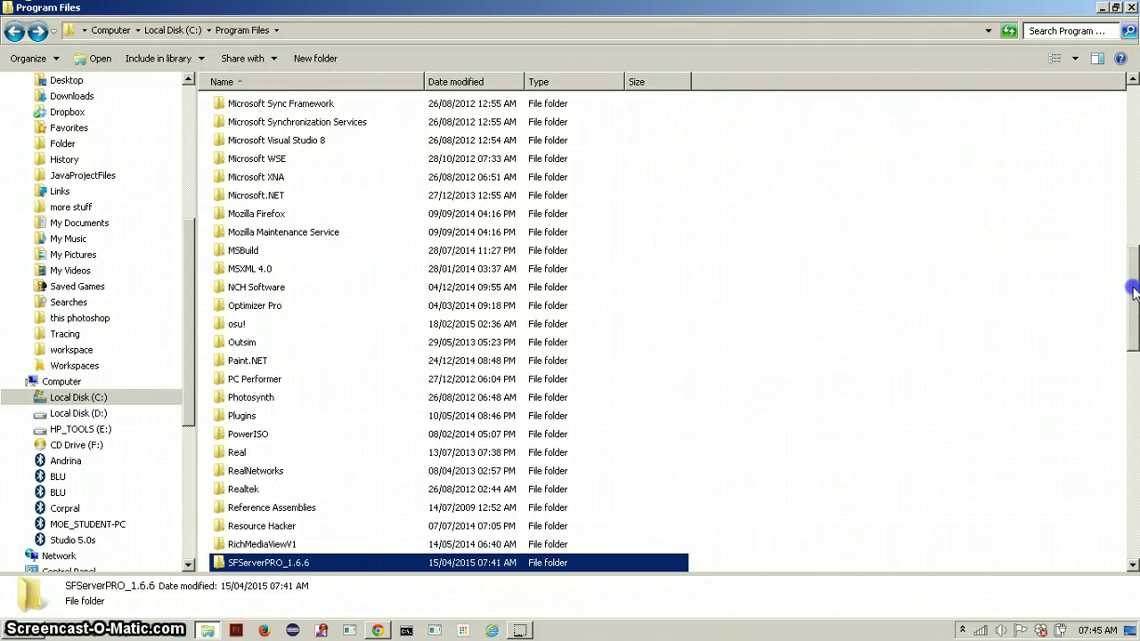
Step: Open the SmartFoxServerPRO_1.6.6 folder and run its start.bat
scroll(1133, 291, "down", 4)
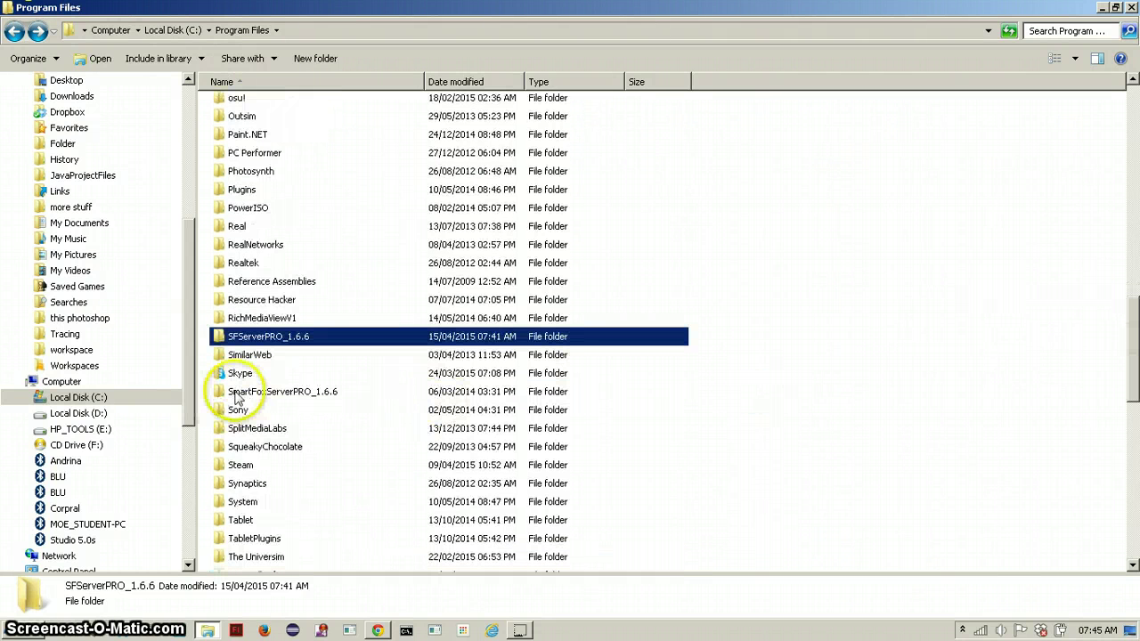
double_click(236, 395)
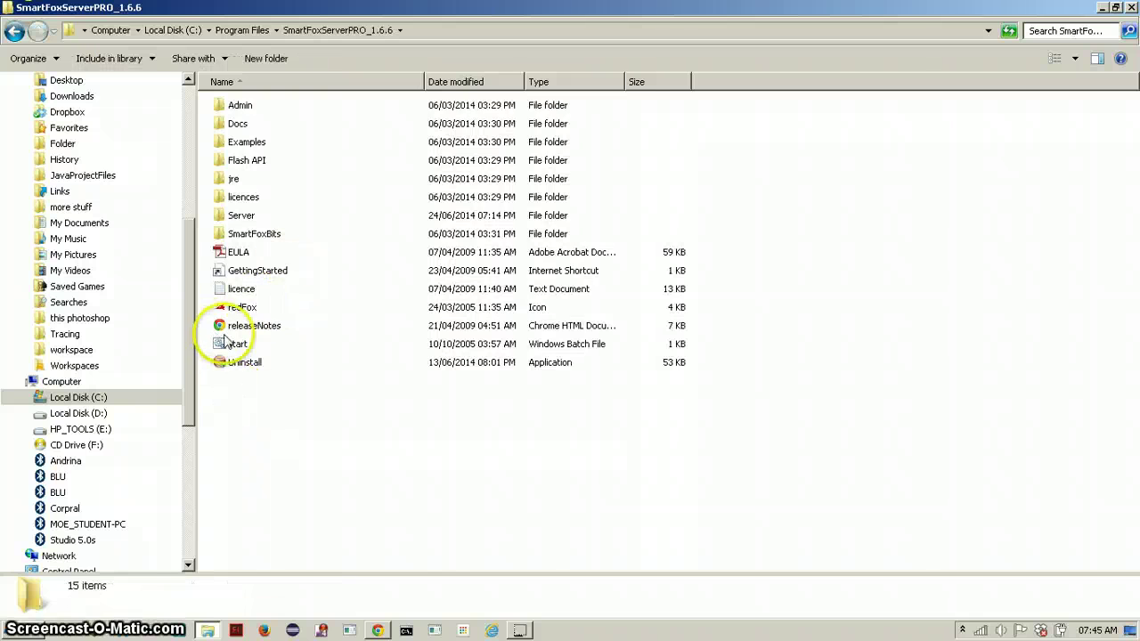
double_click(227, 345)
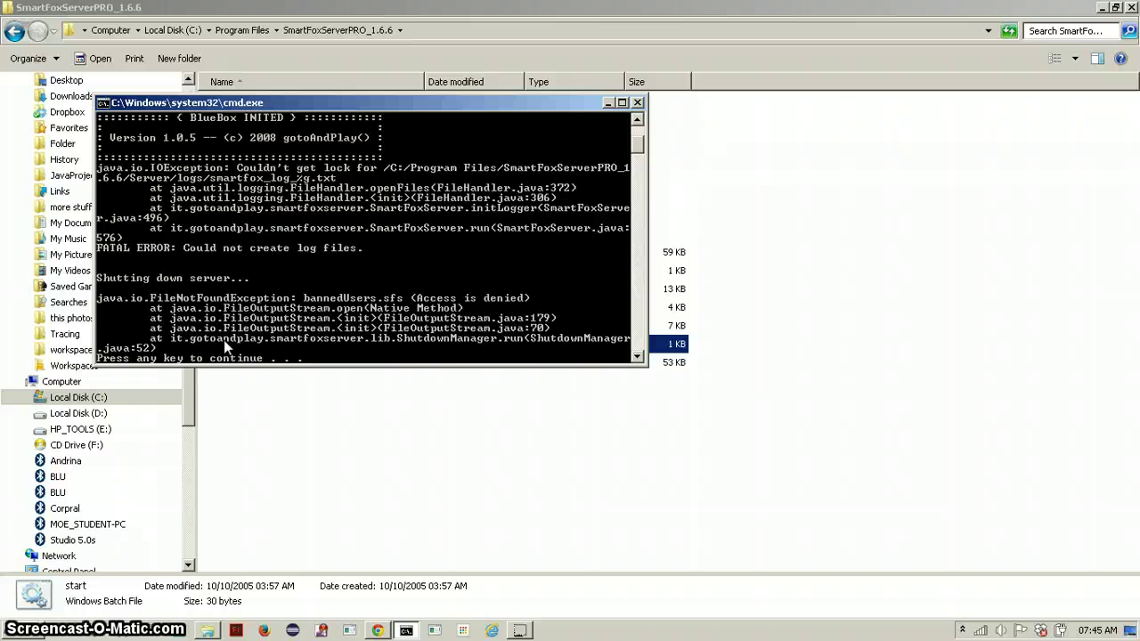
Step: Bring the Explorer file list in front of the server console
left_click(286, 411)
left_click(285, 411)
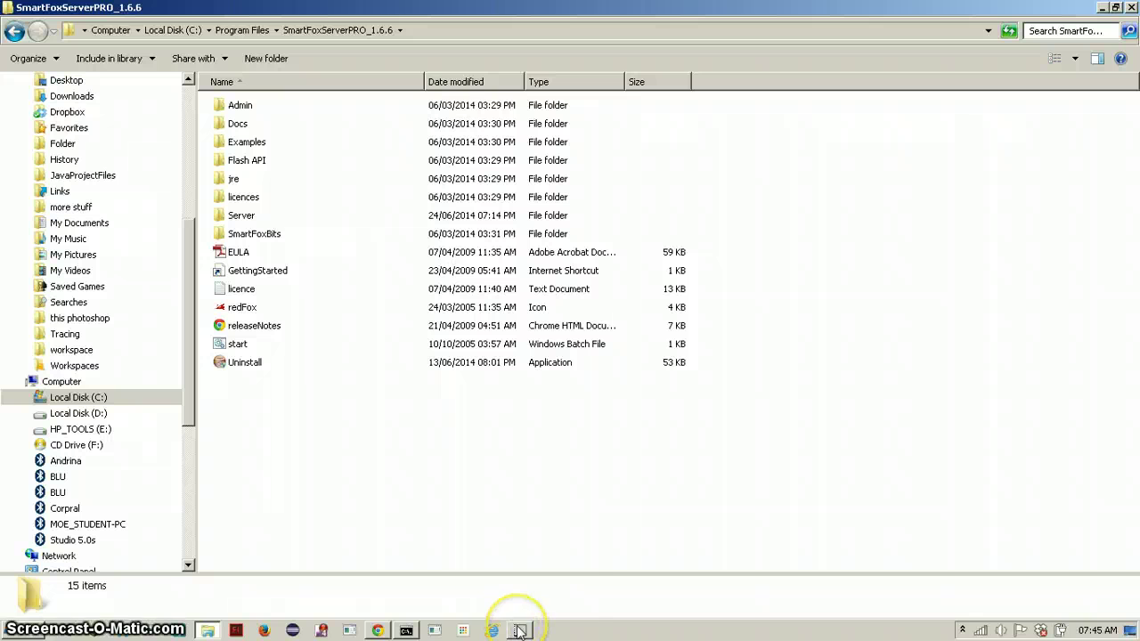
mouse_move(520, 630)
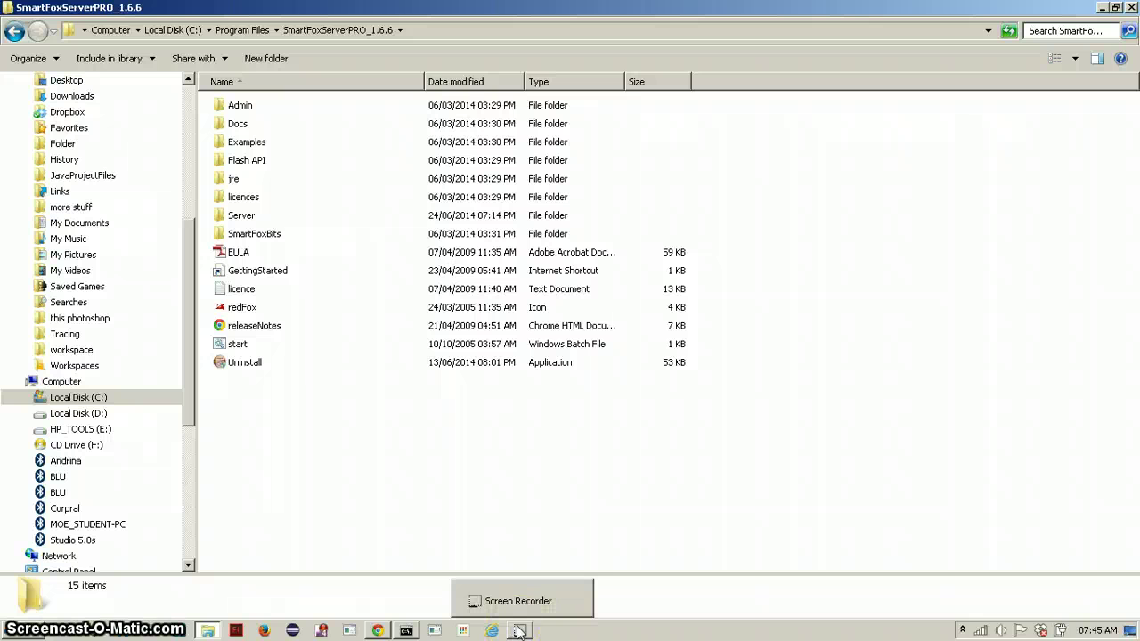